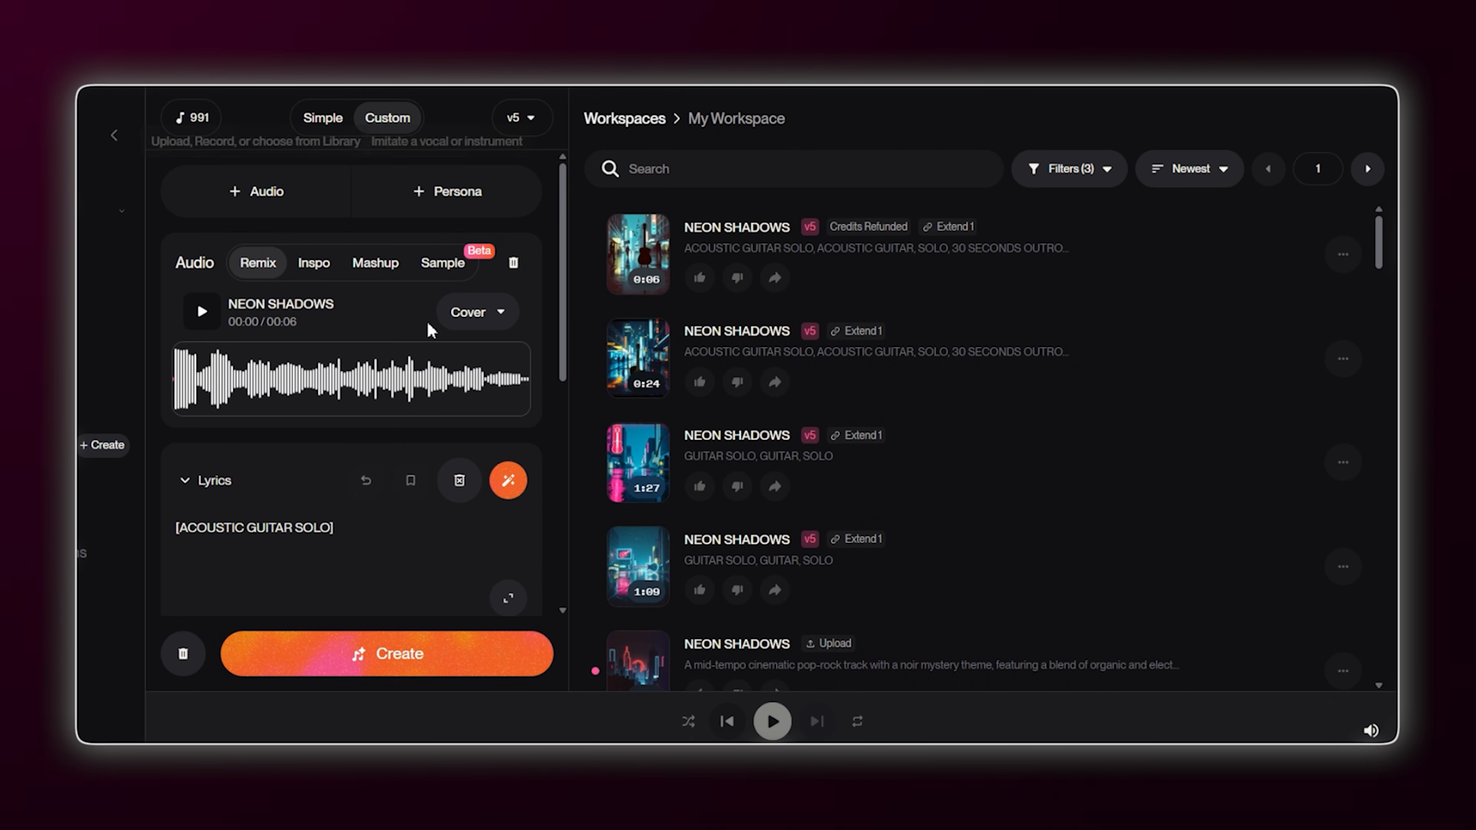
- Switch the NEON SHADOWS audio to Mashup mode and open the more-options menu of the 0:24 NEON SHADOWS track
left_click(382, 273)
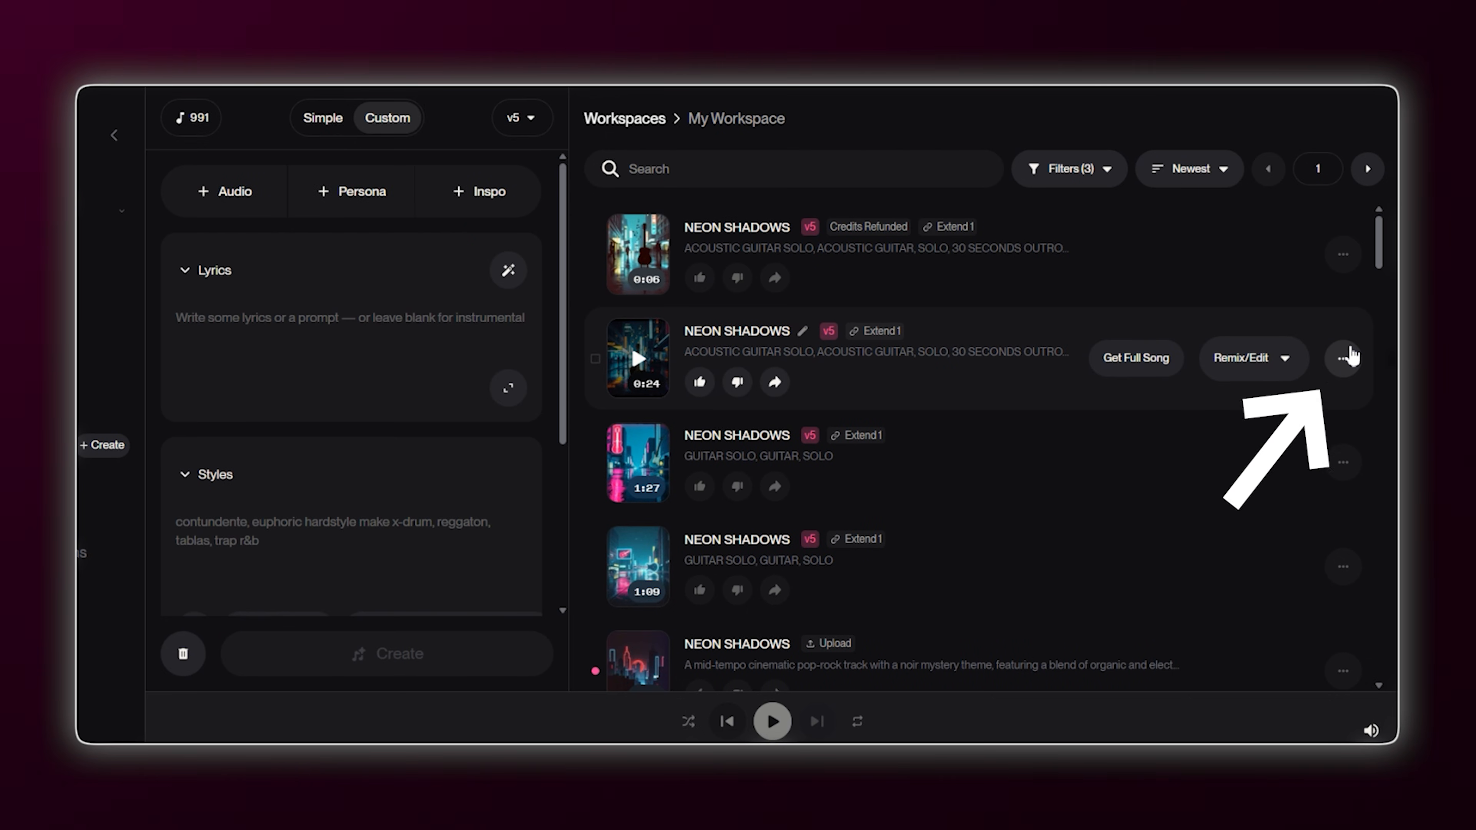
left_click(1345, 357)
mouse_move(1216, 256)
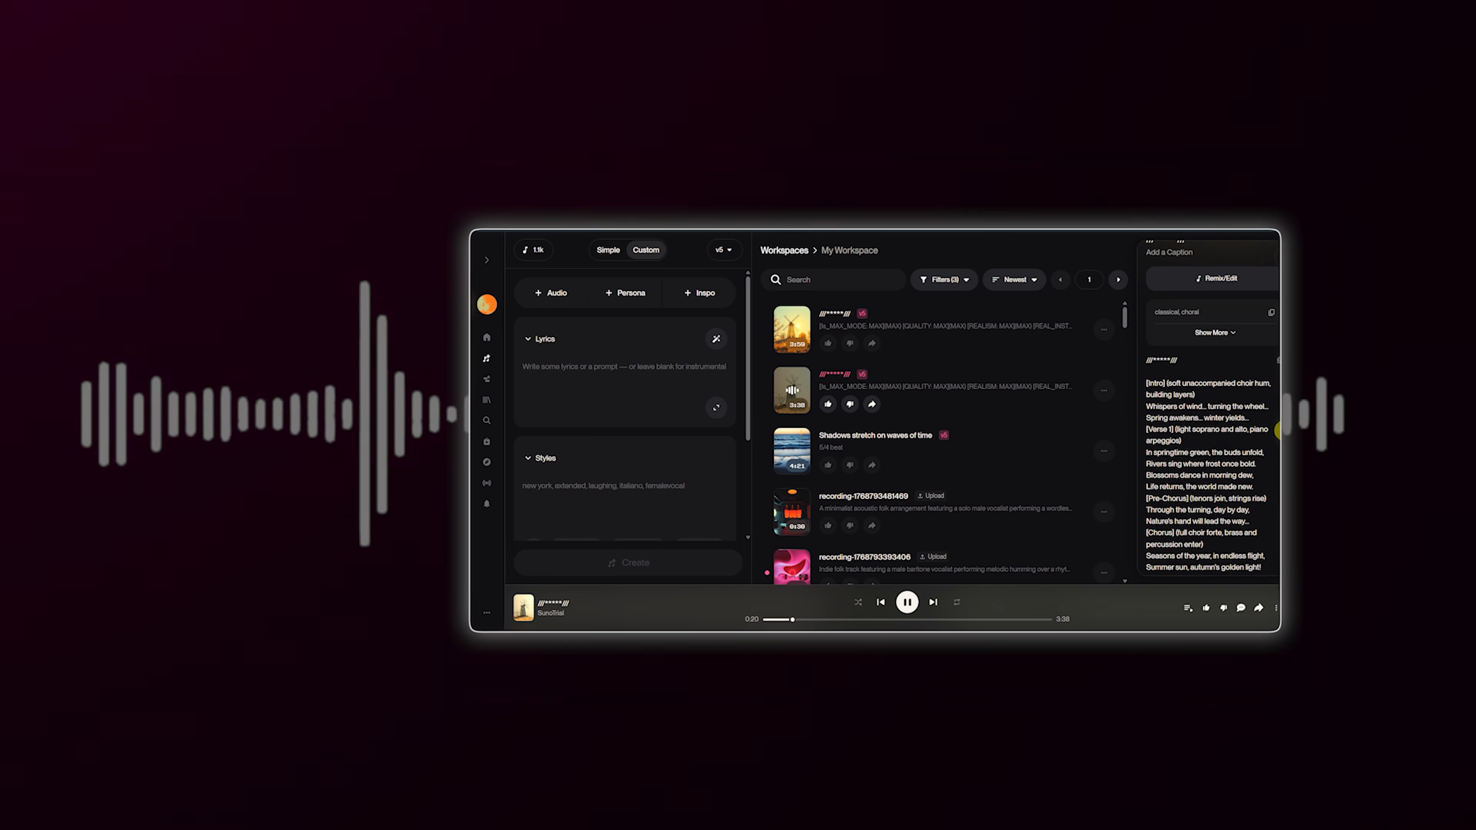
- Add the 3:38 track with the windmill cover as source audio and set it to Mashup mode
scroll(1281, 431, "down", 1)
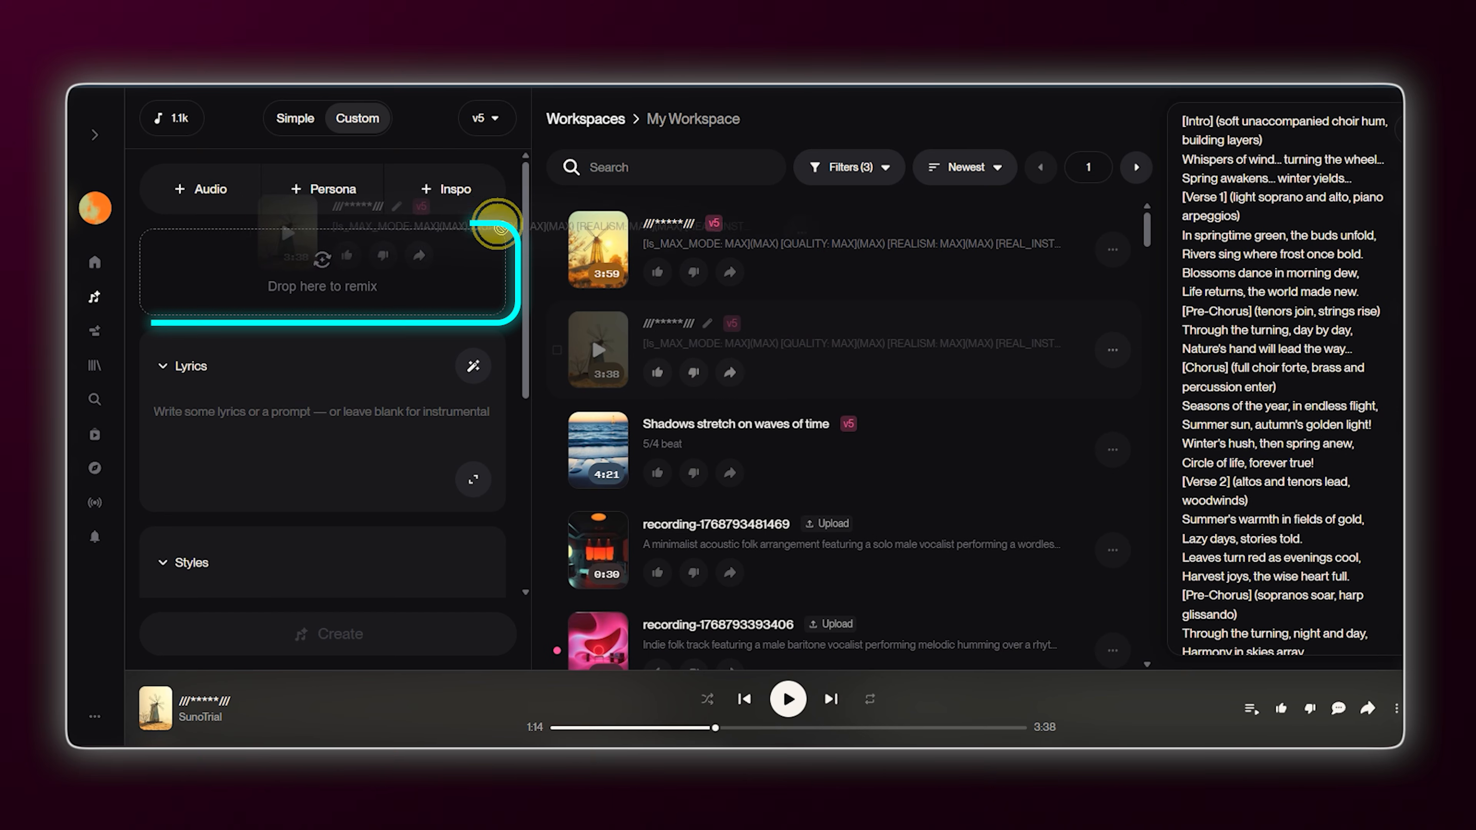
left_click_drag(488, 231, 350, 270)
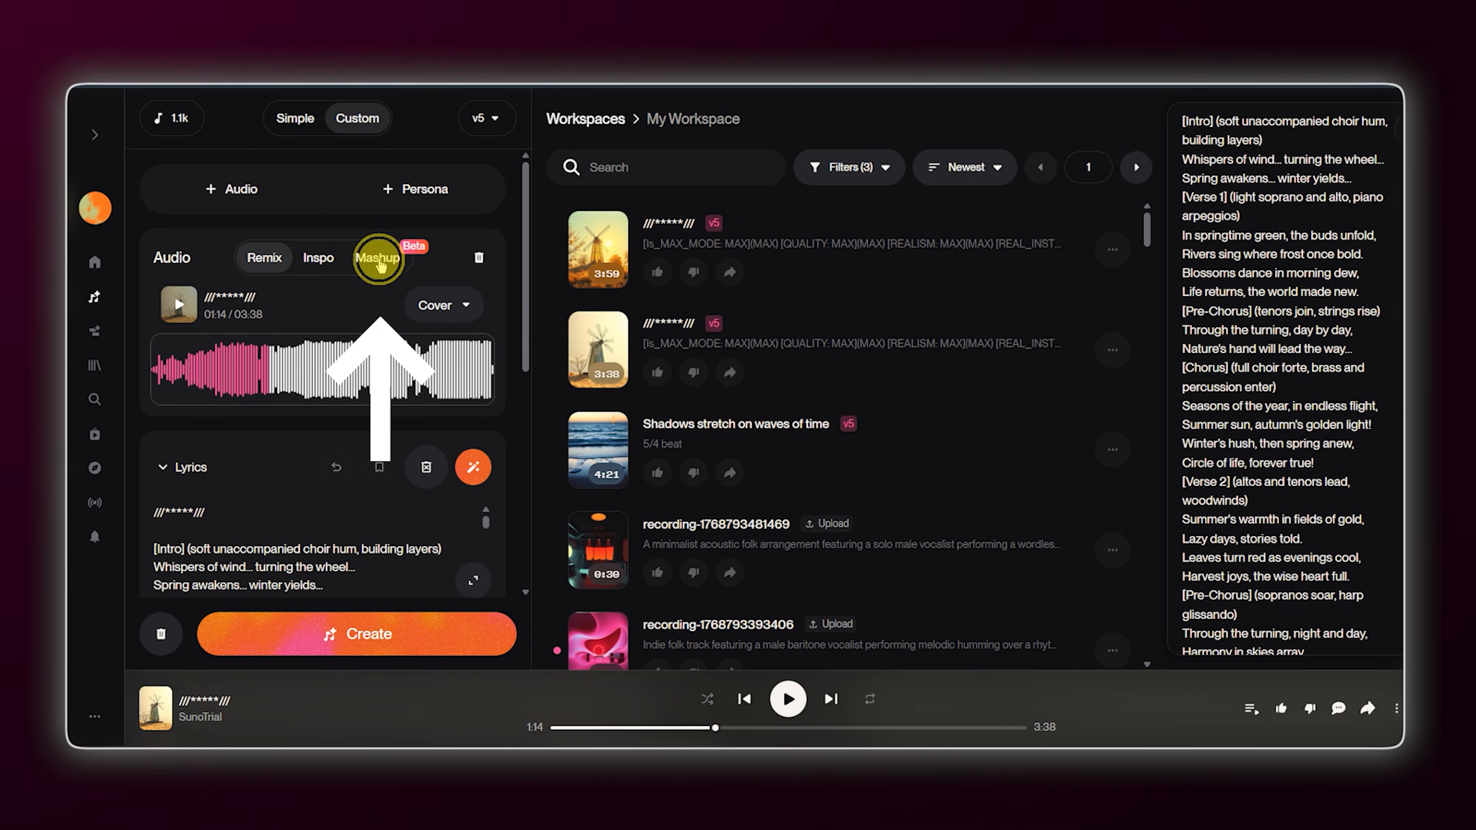
left_click(380, 263)
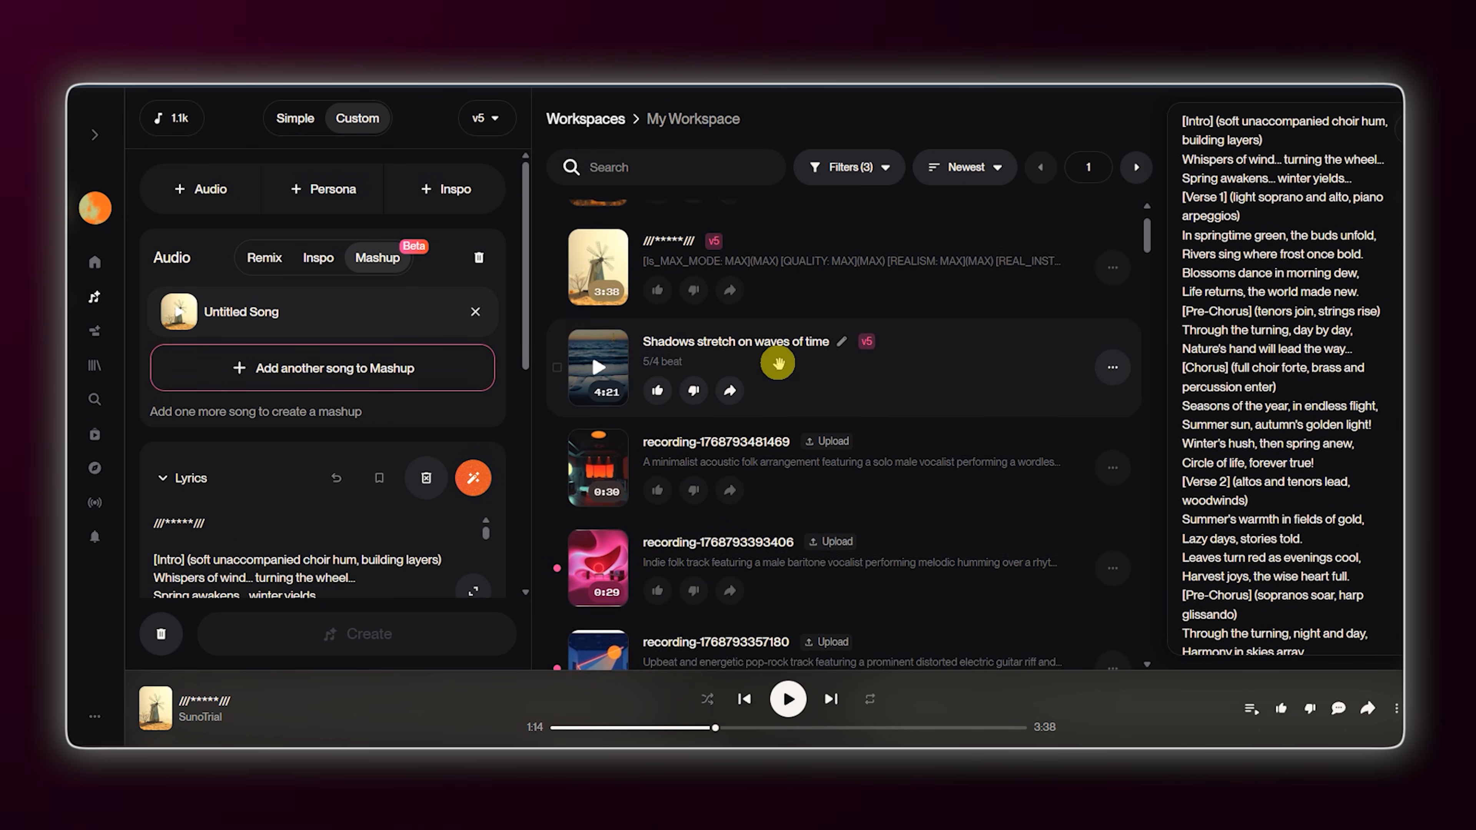
- Play the 3:03 "Dust on the Dashboard" track and add it as the second mashup song, using the Mashup Lyrics option
scroll(779, 354, "down", 20)
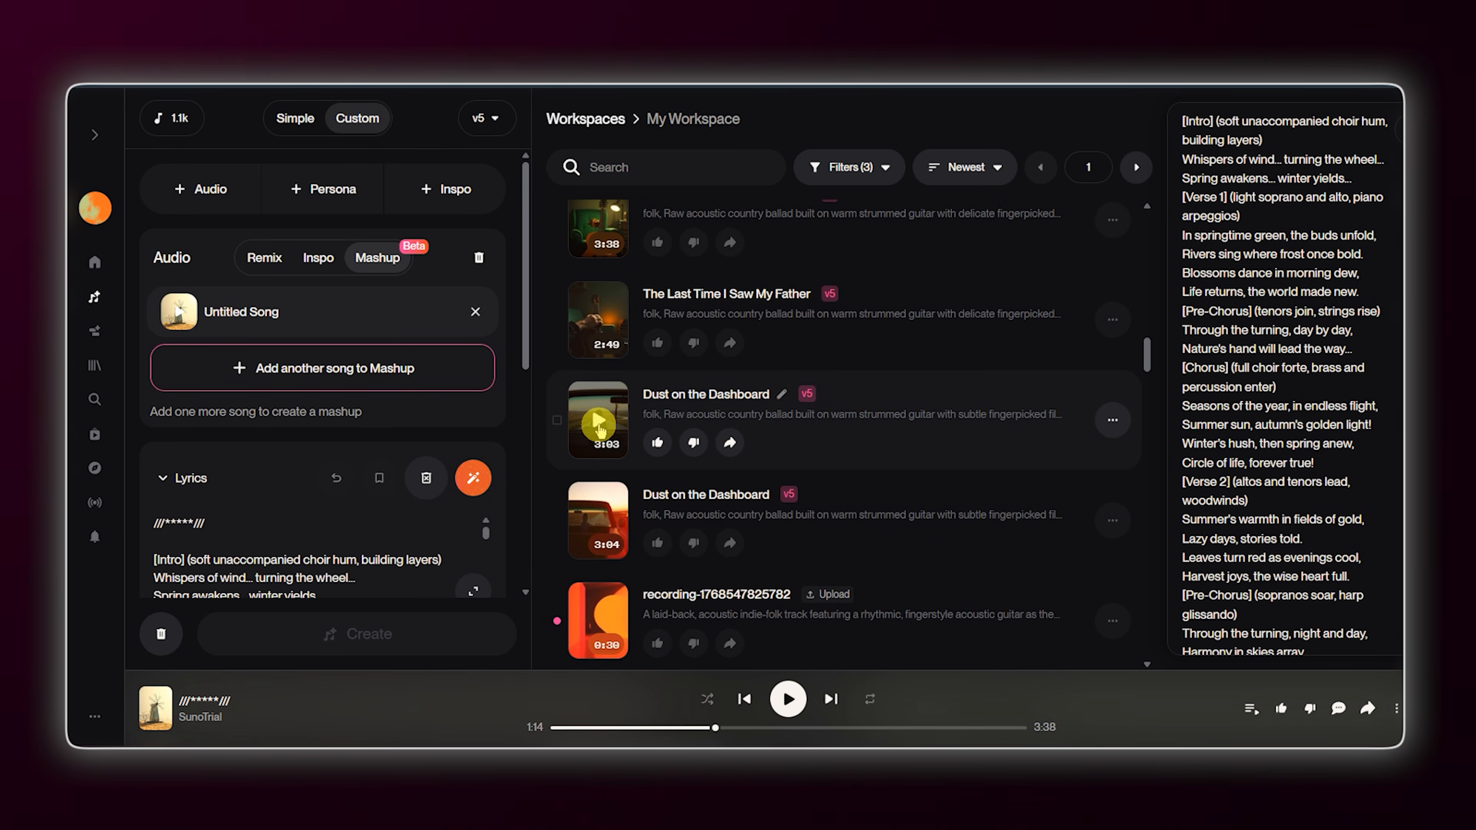
left_click(598, 423)
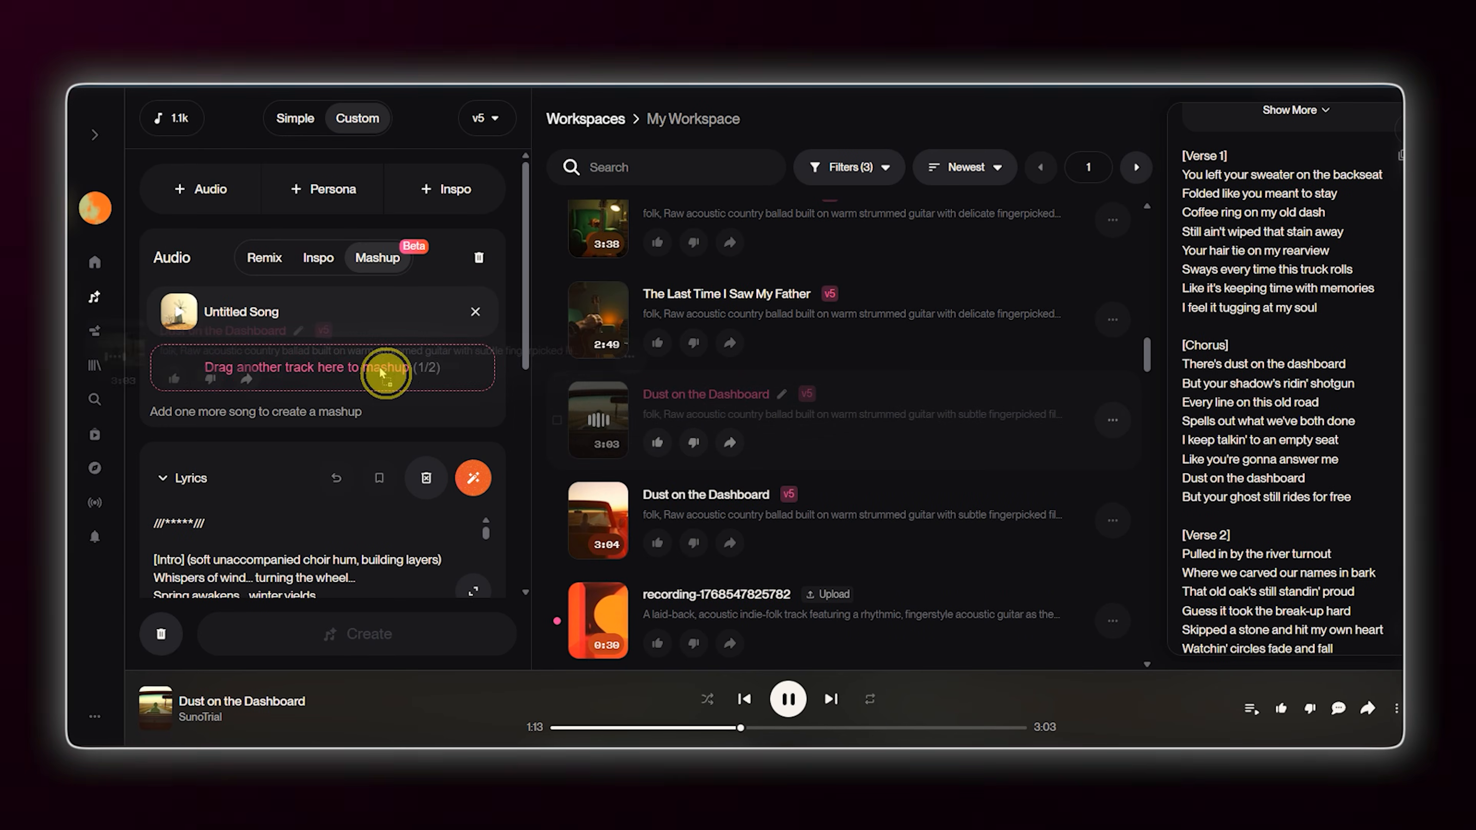
left_click_drag(381, 372, 383, 369)
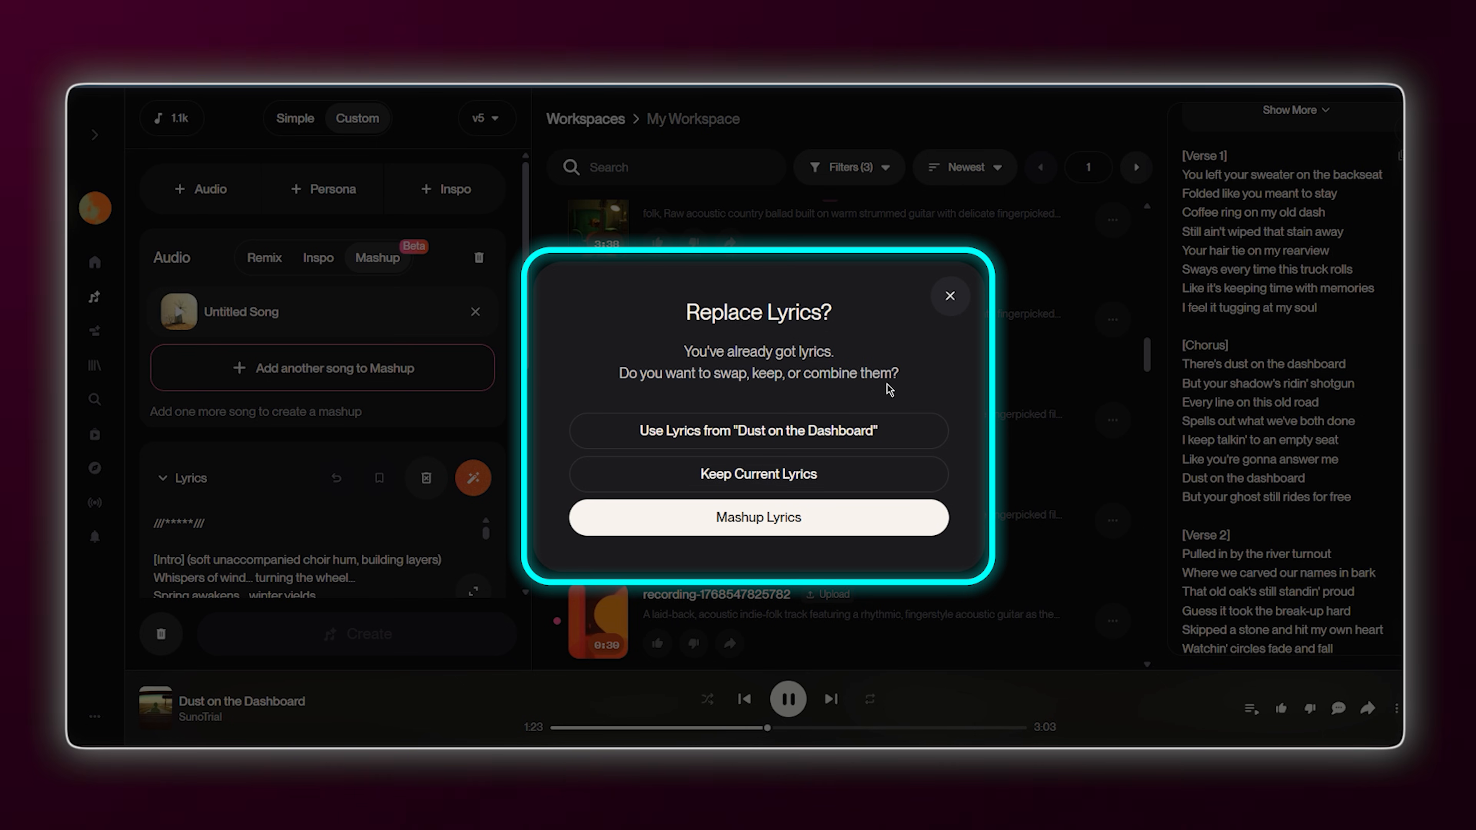
left_click(796, 511)
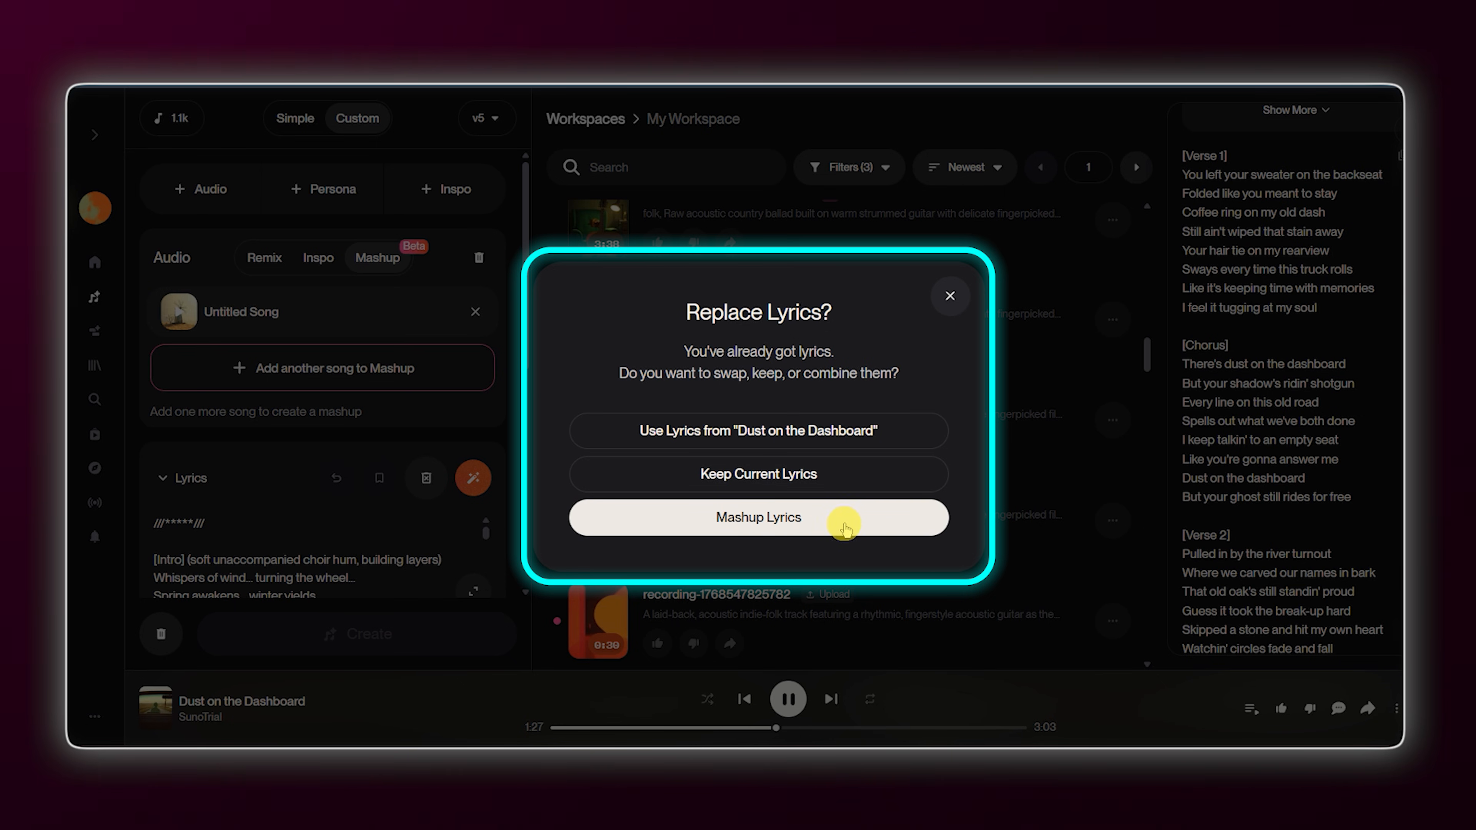
left_click(868, 524)
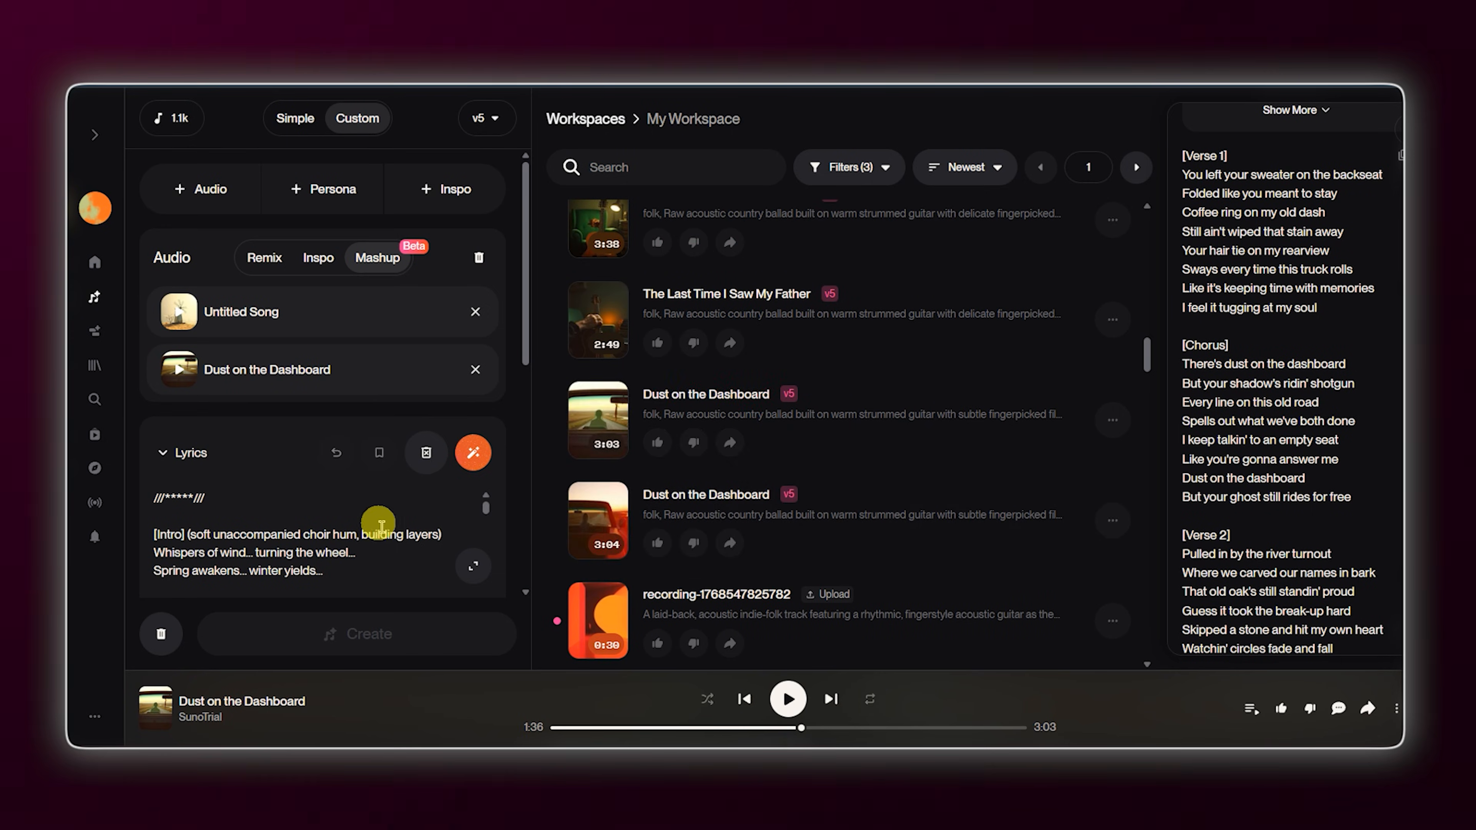
- Expand the lyrics and read through the combined mashup lyrics down to the outro
scroll(363, 503, "down", 2)
scroll(364, 515, "down", 7)
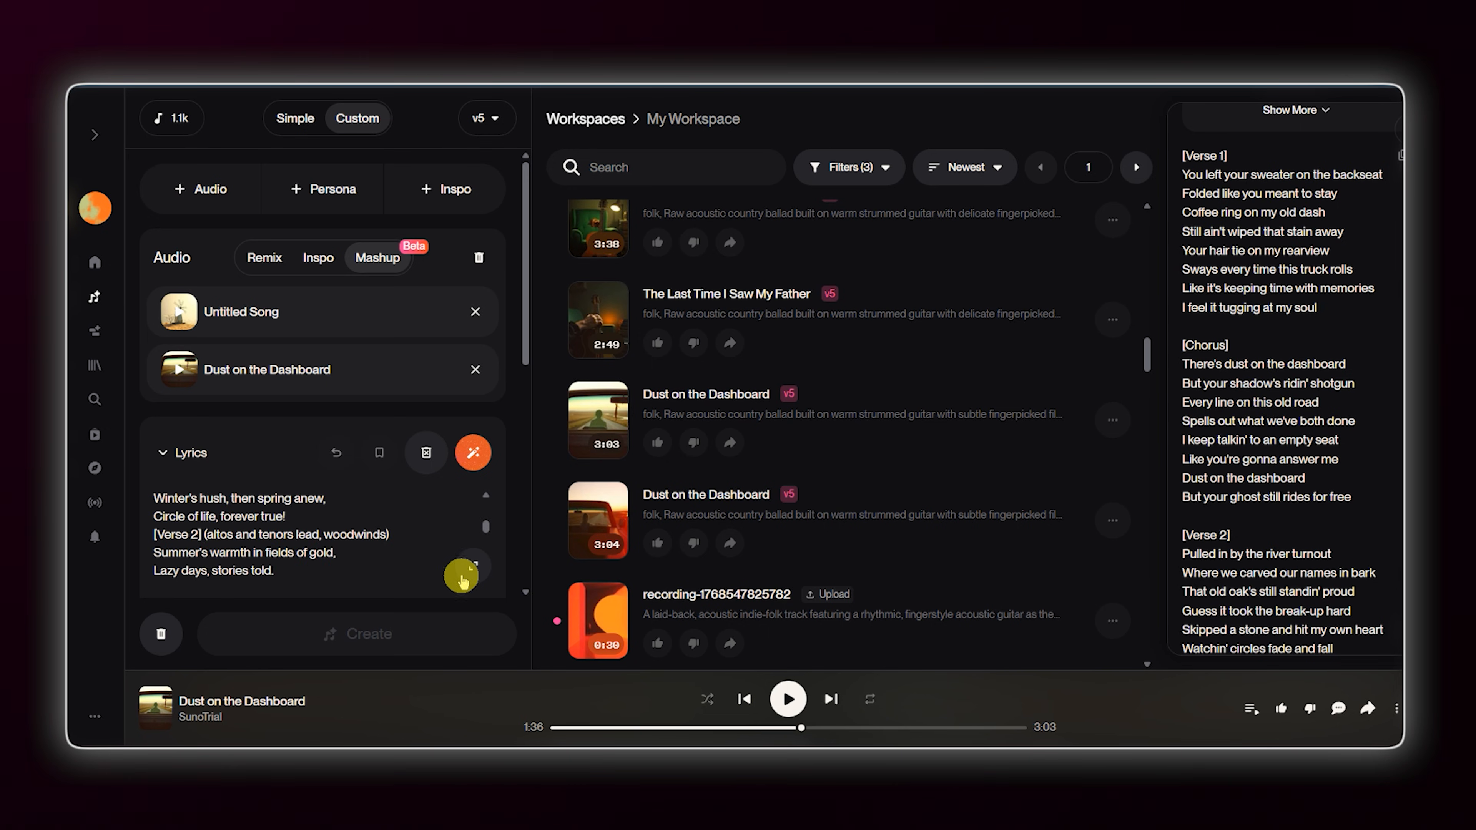
left_click(463, 576)
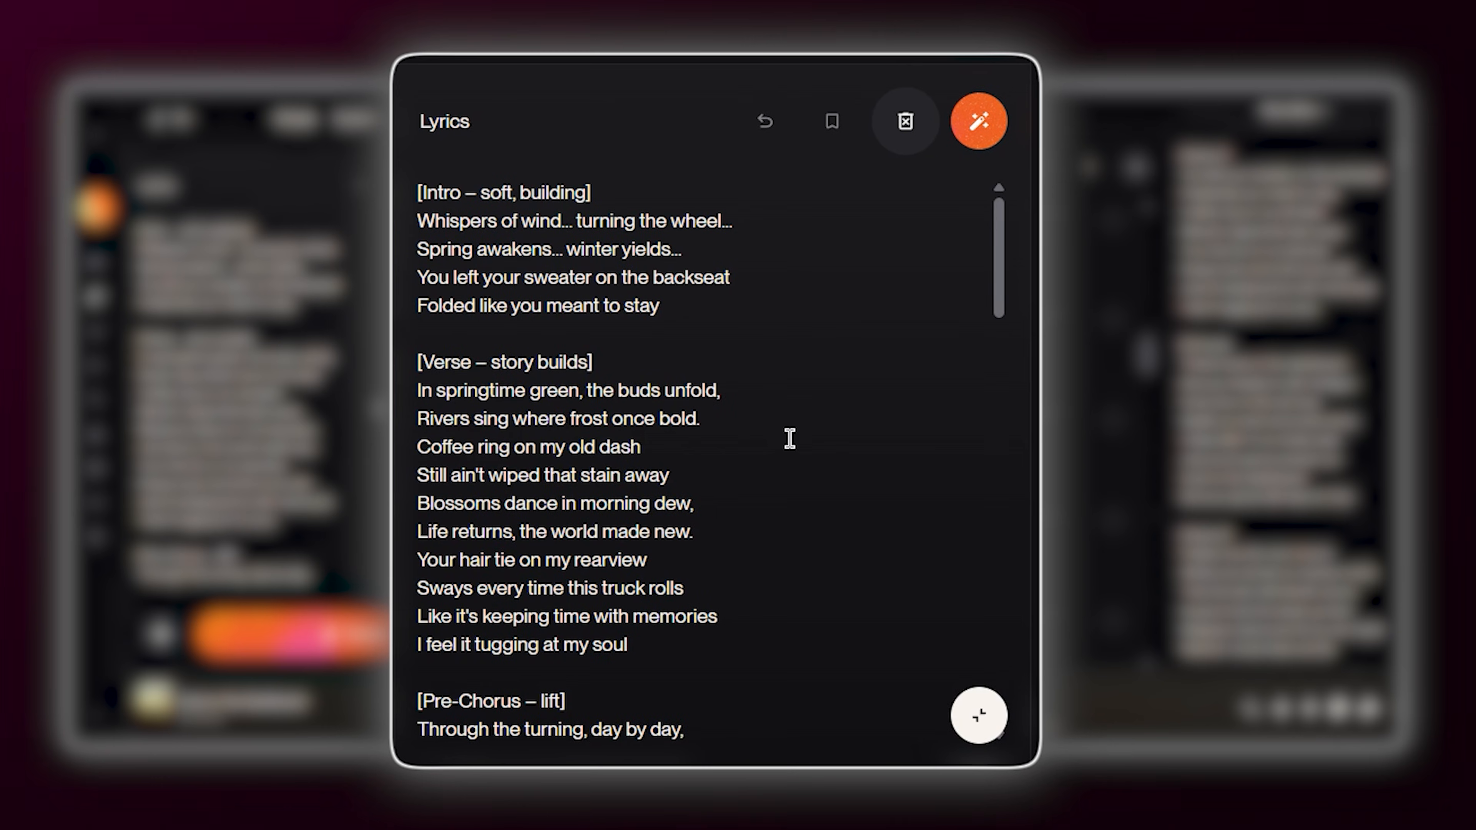
scroll(790, 438, "down", 20)
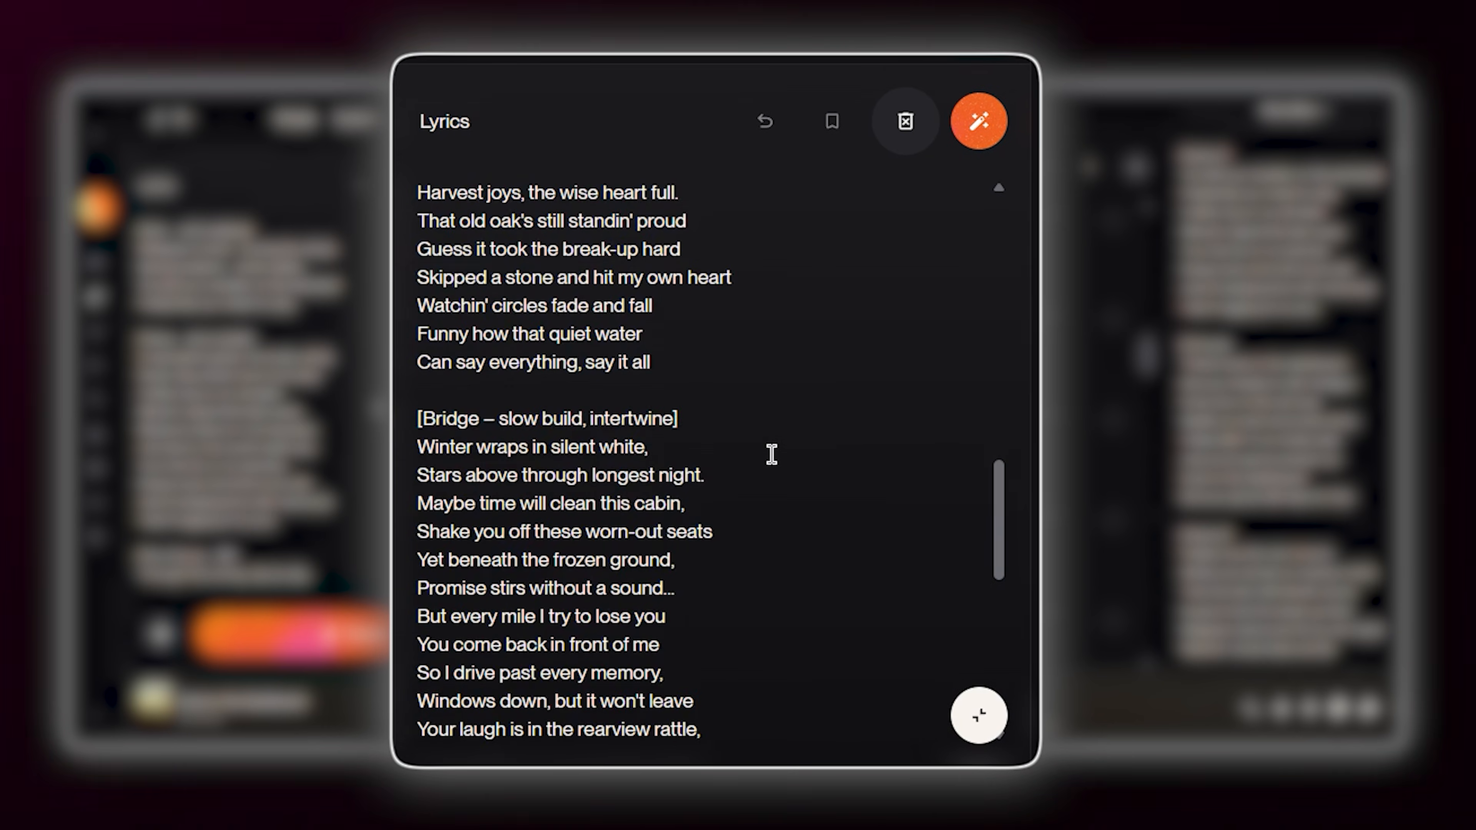
scroll(771, 454, "down", 8)
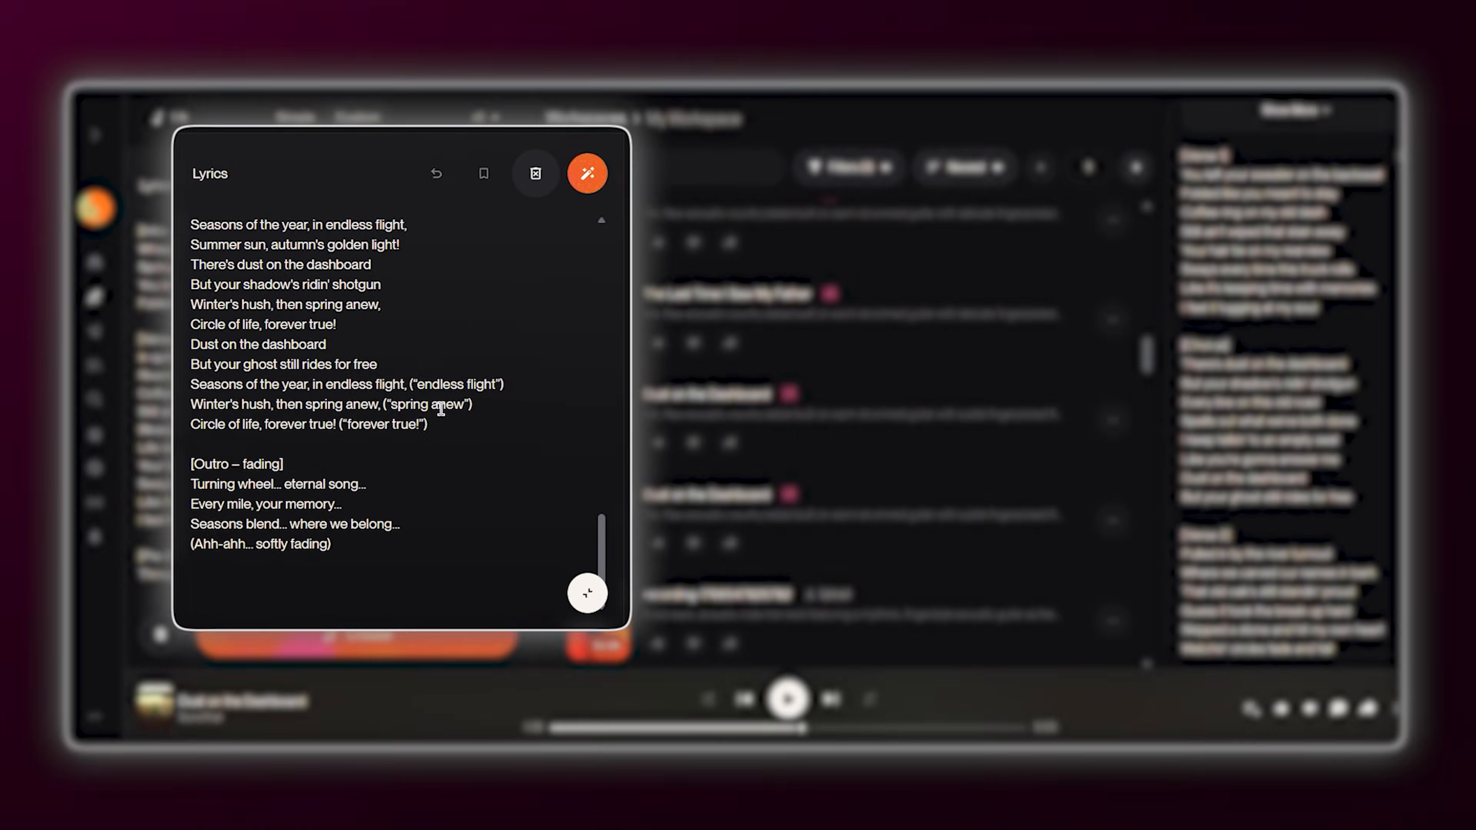
key("Escape")
- Set Weirdness to 25%, Style Influence to 70% and Audio Influence to 75% in the advanced options, and create the mashup
scroll(518, 465, "down", 3)
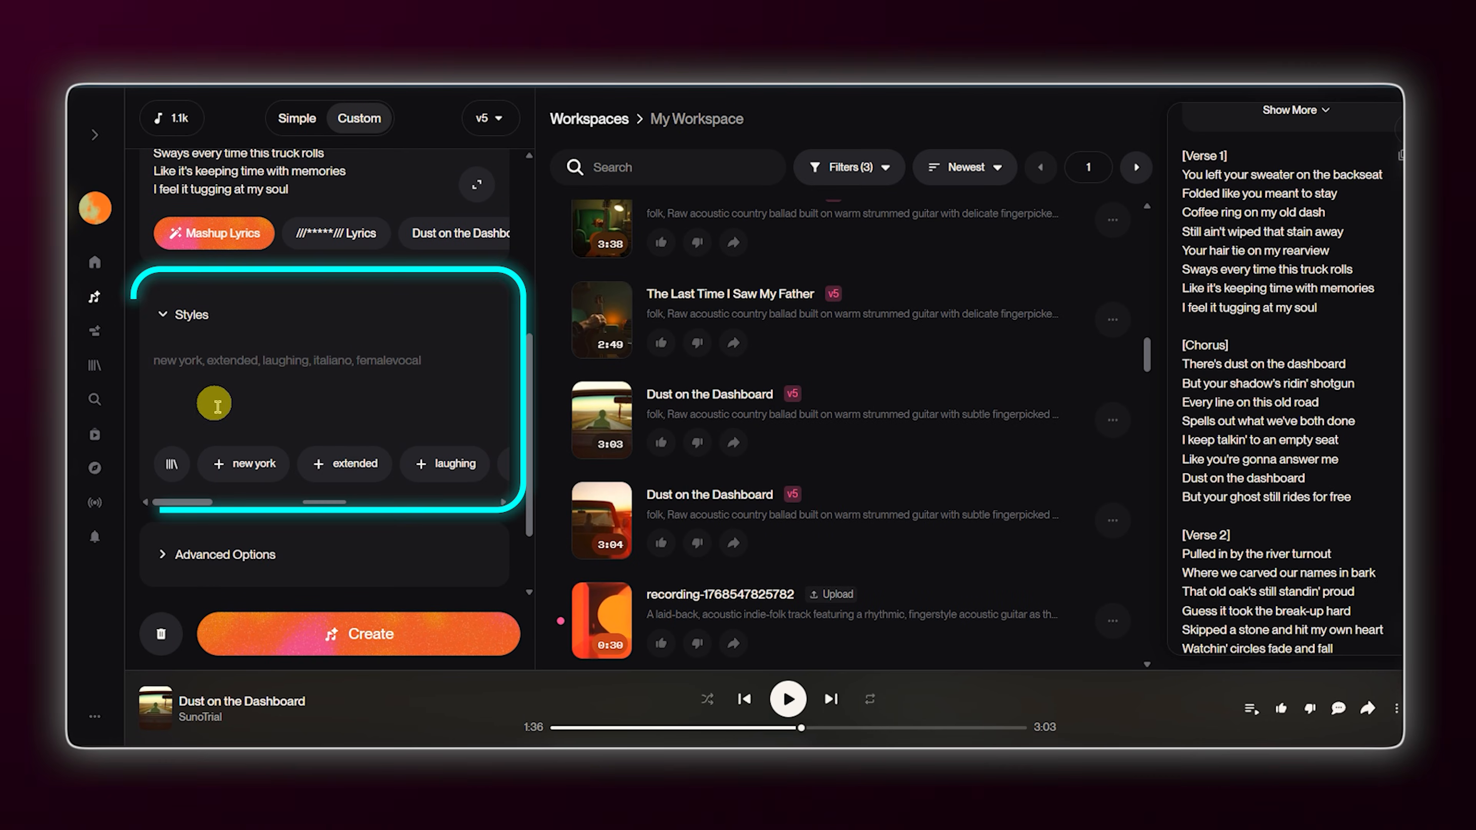
scroll(517, 523, "down", 2)
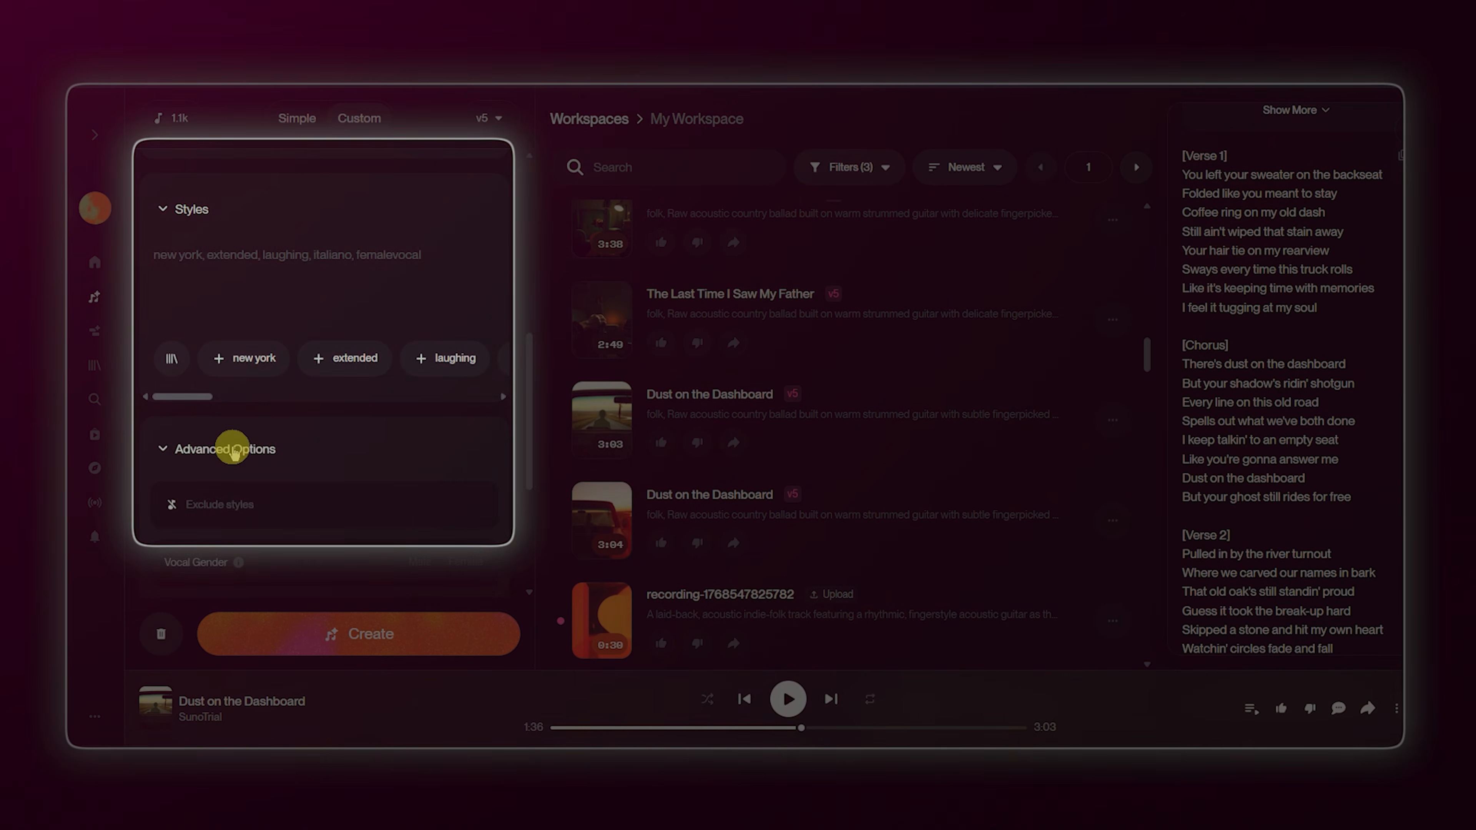
left_click(227, 448)
left_click_drag(342, 396, 323, 392)
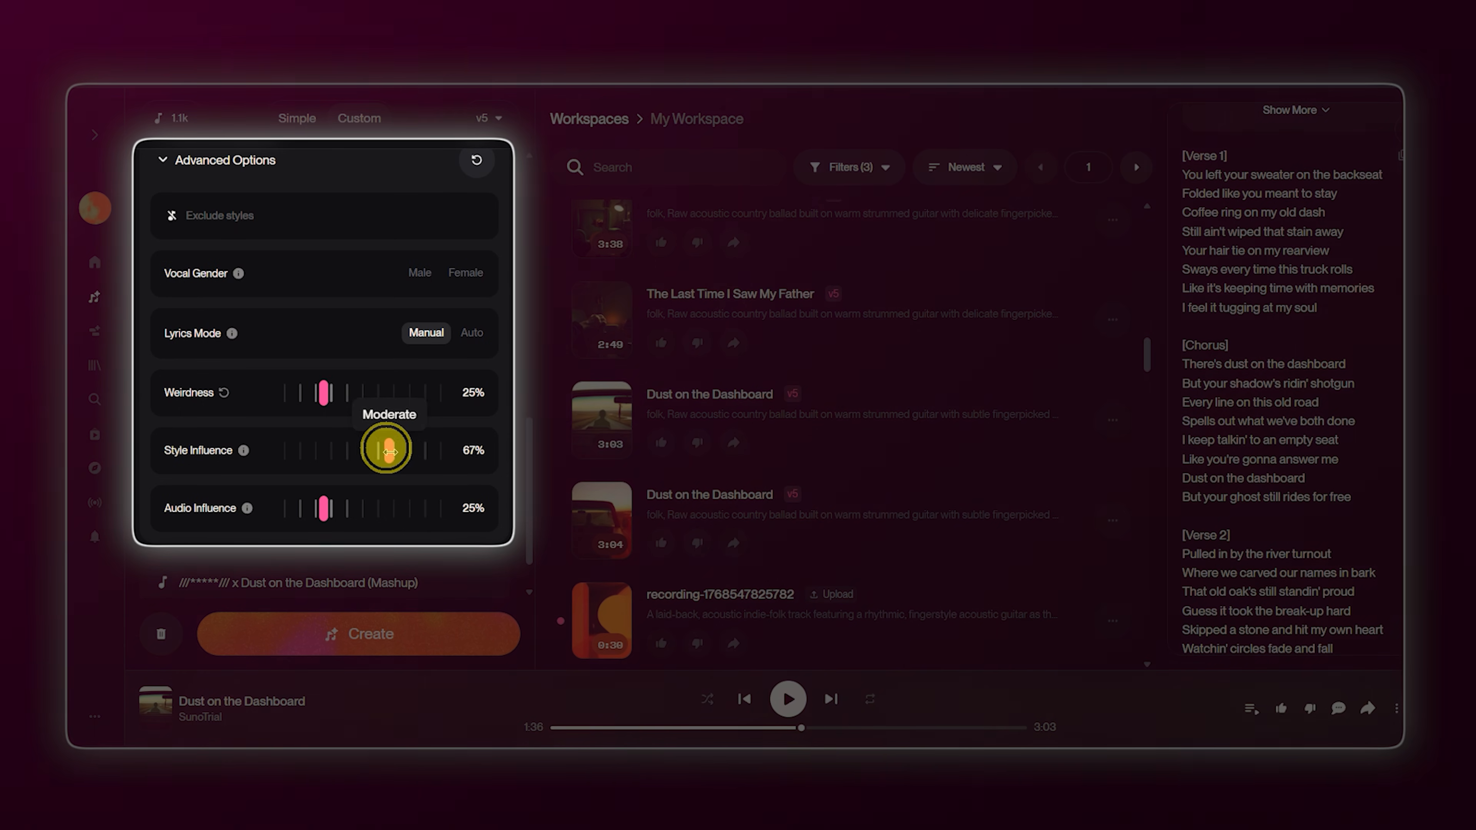
left_click_drag(323, 508, 407, 501)
scroll(410, 570, "down", 1)
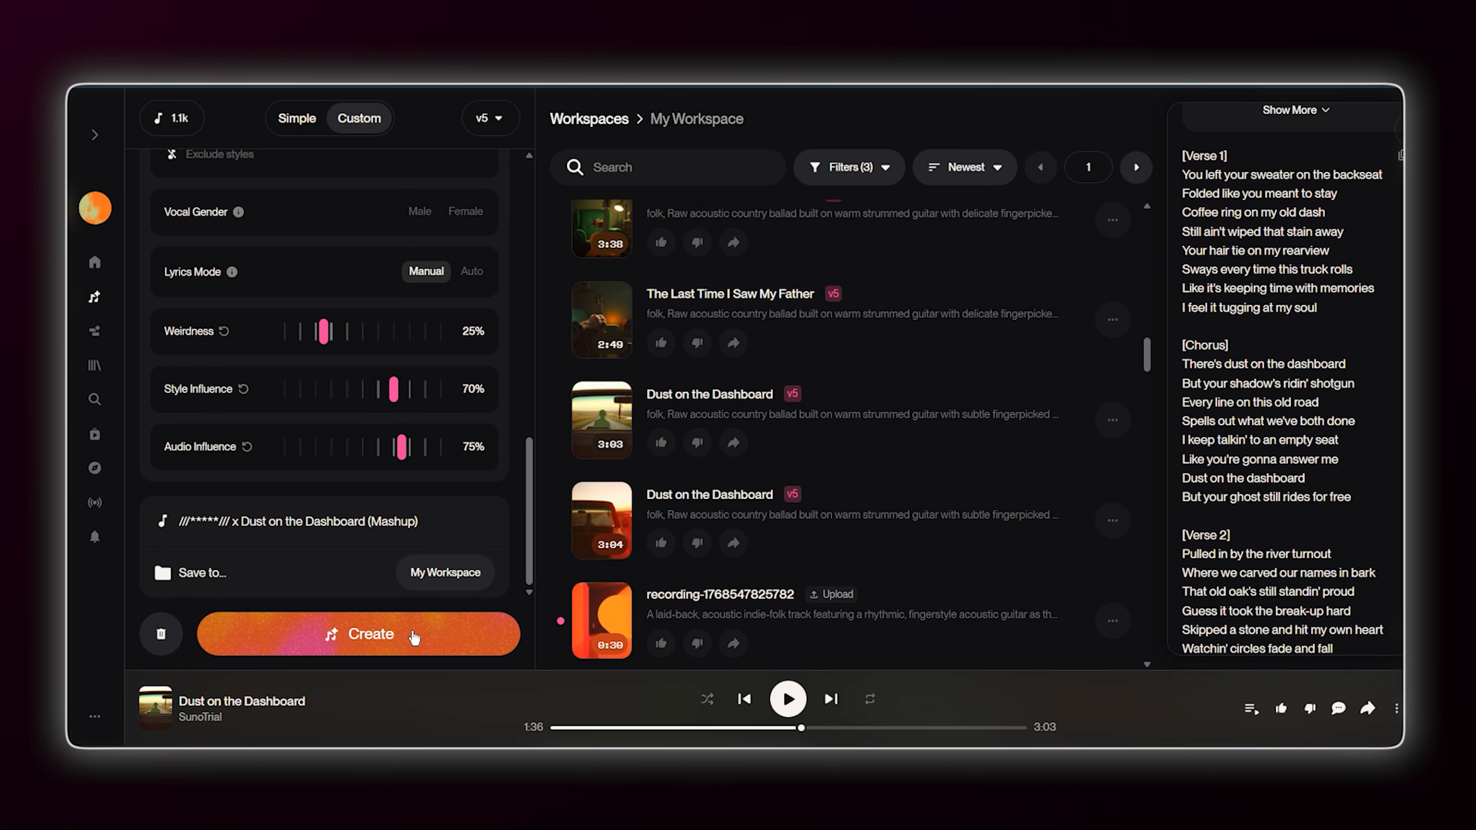
left_click(415, 637)
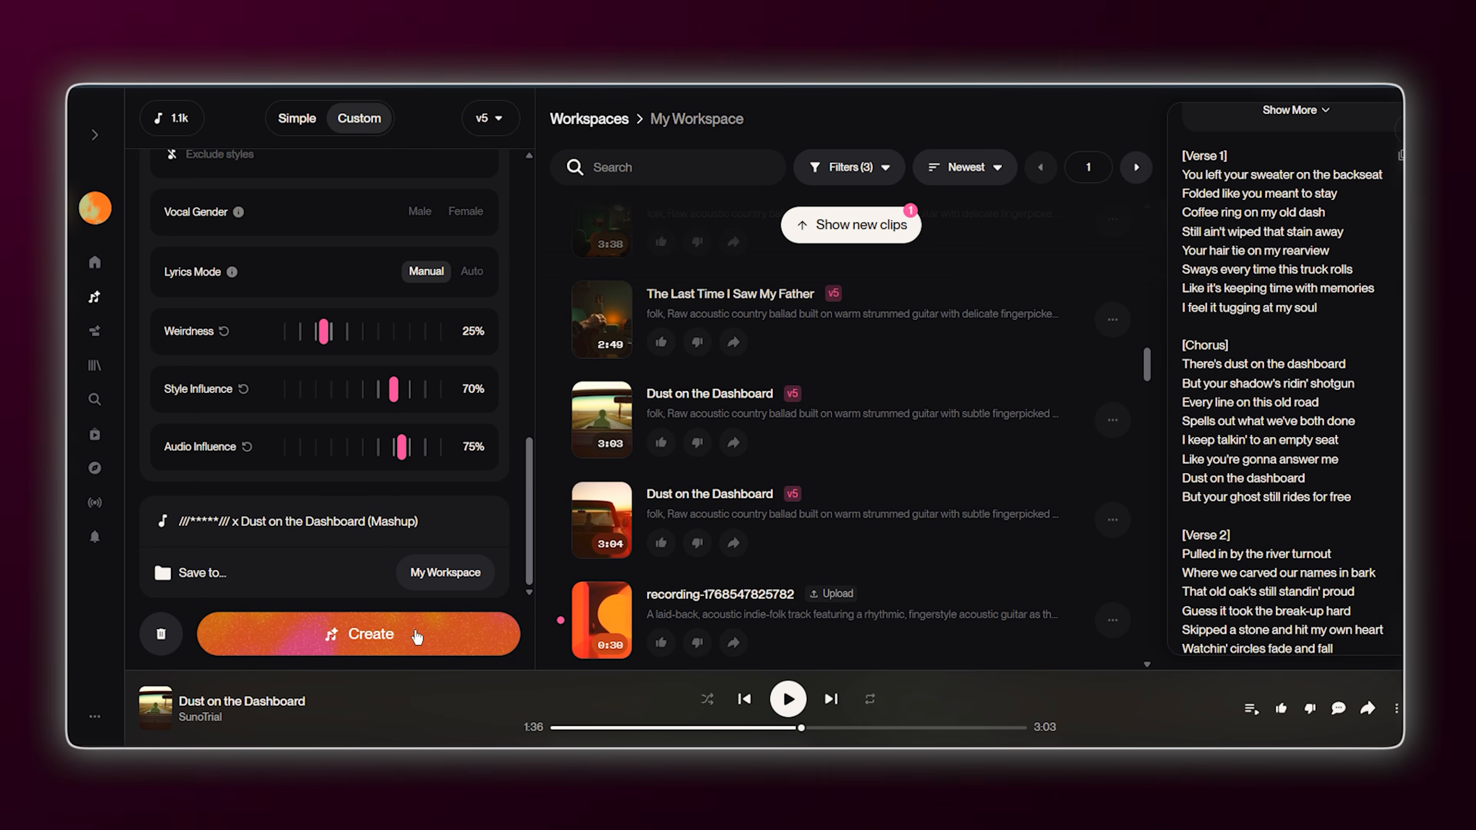
- Play the second new "Dust on the Dashboard (Mashup)" version and follow its lyrics
left_click(676, 440)
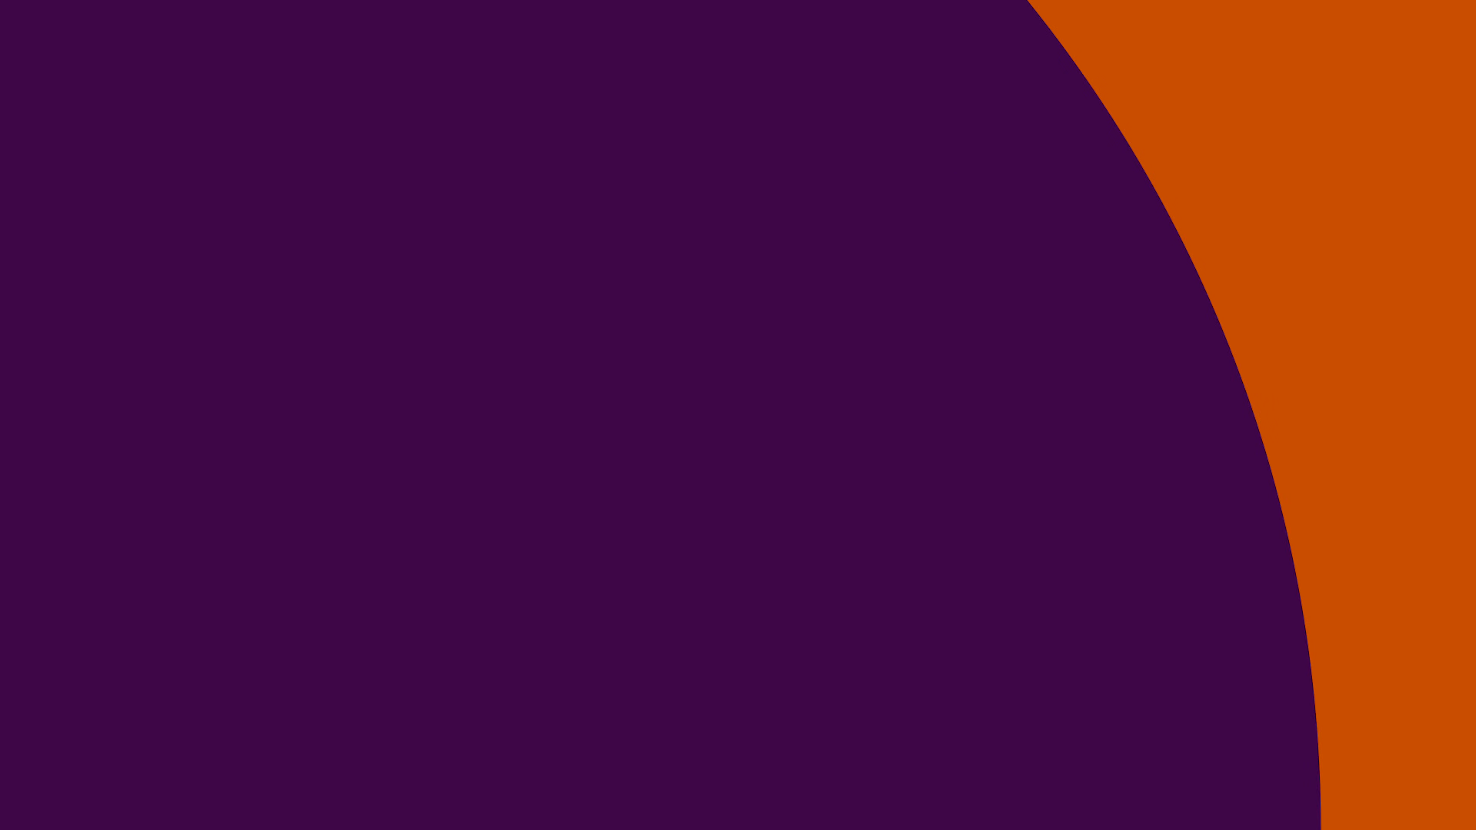
left_click(661, 390)
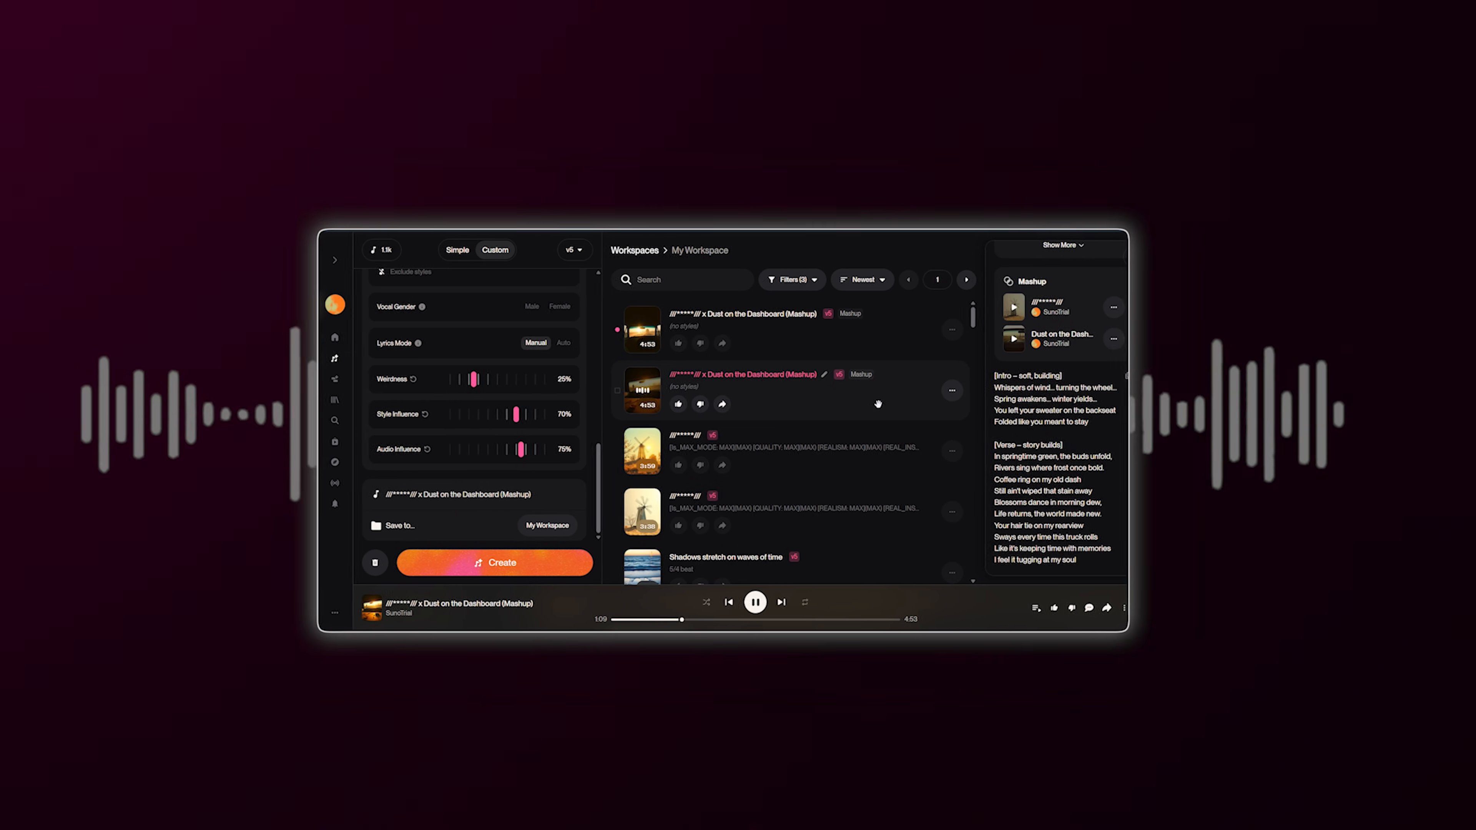
scroll(1159, 450, "down", 3)
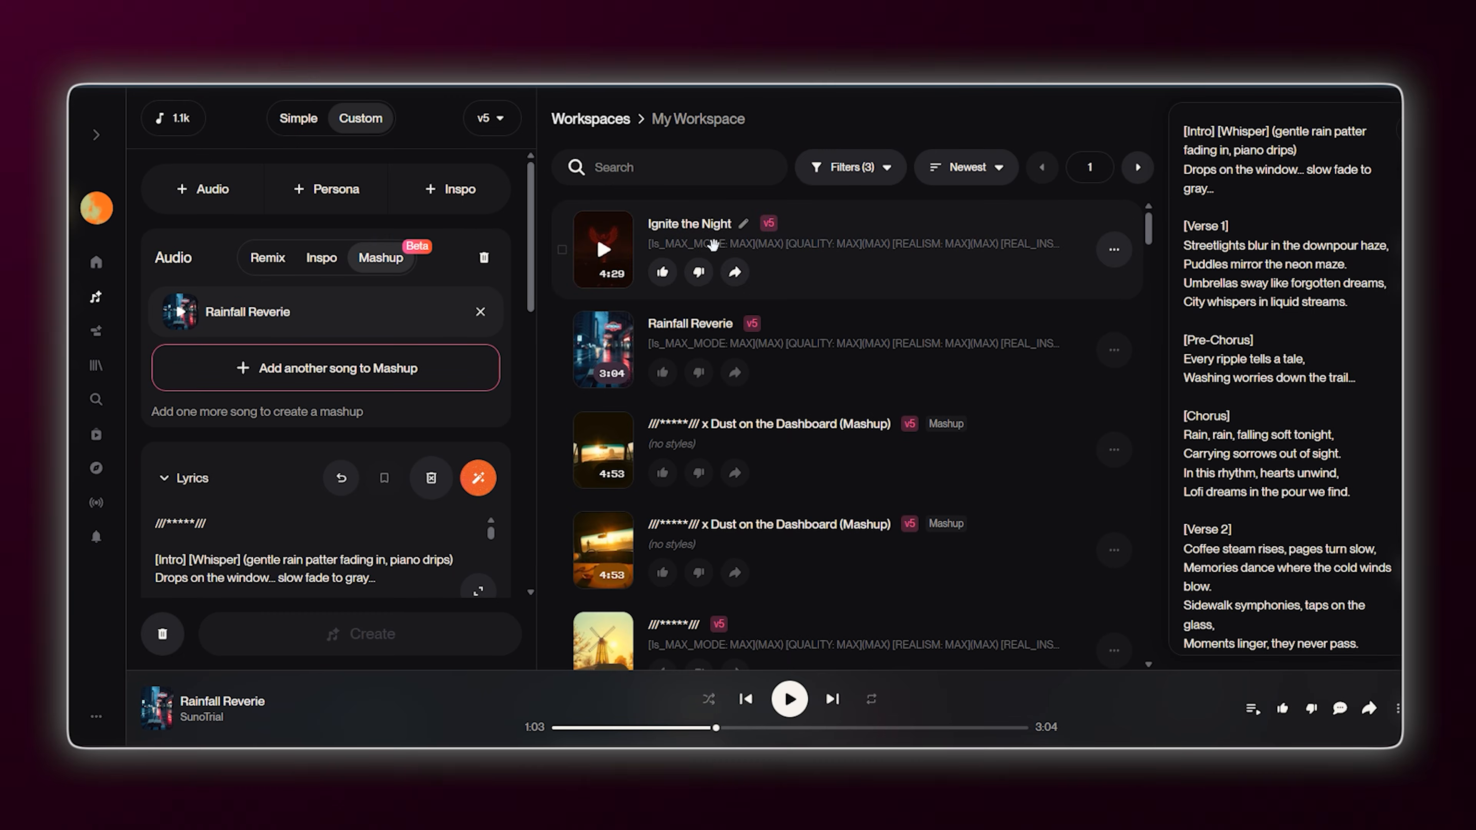
- Add "Ignite the Night" as the second song alongside "Rainfall Reverie" and mash up the lyrics of both
left_click_drag(603, 236, 280, 379)
left_click(828, 520)
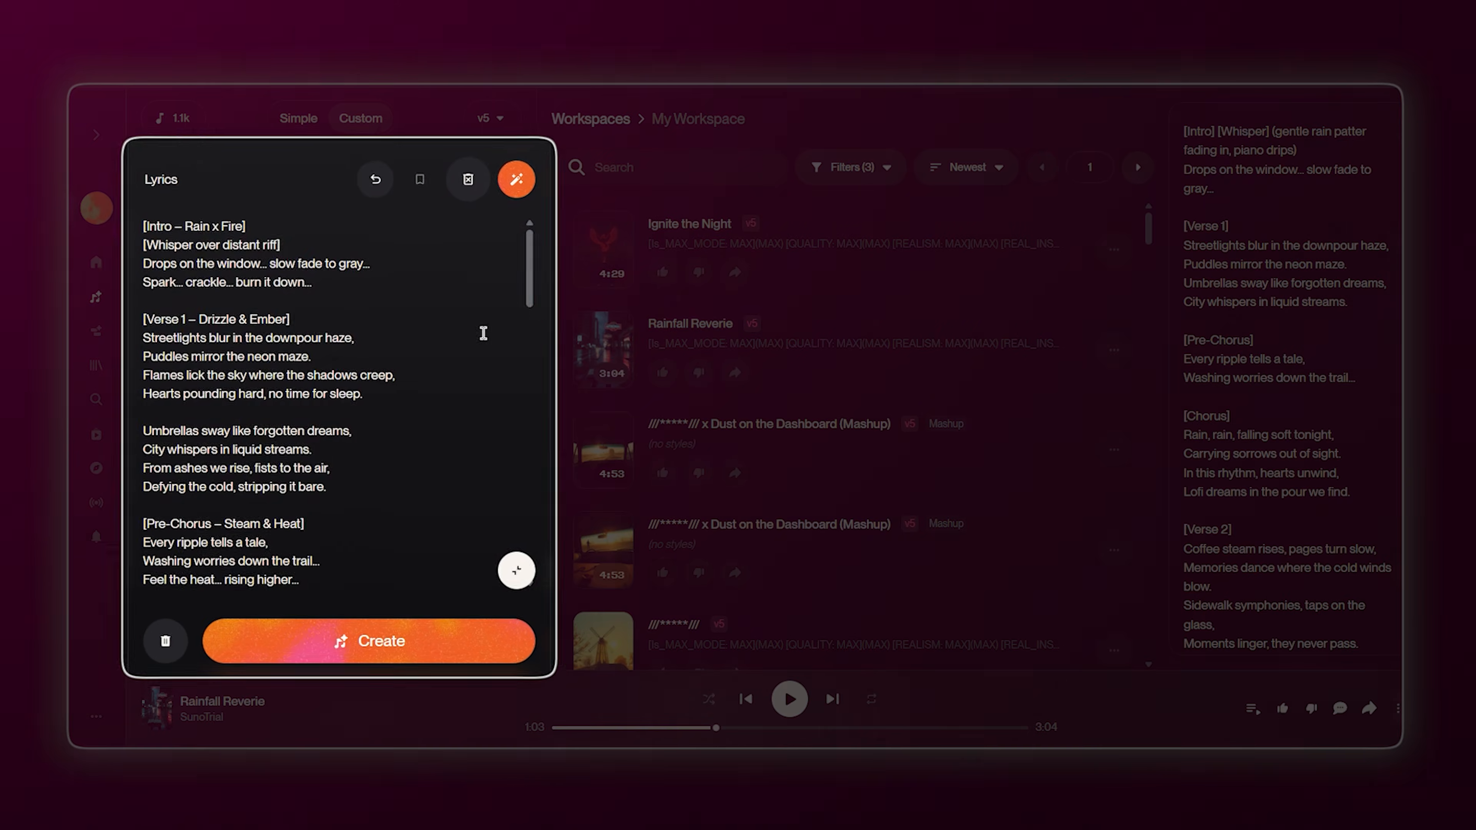
- Review the combined "Rain x Fire" lyrics in the expanded lyrics editor
mouse_move(153, 220)
left_mouse_down()
mouse_move(202, 227)
mouse_move(284, 201)
left_mouse_up()
left_click(445, 259)
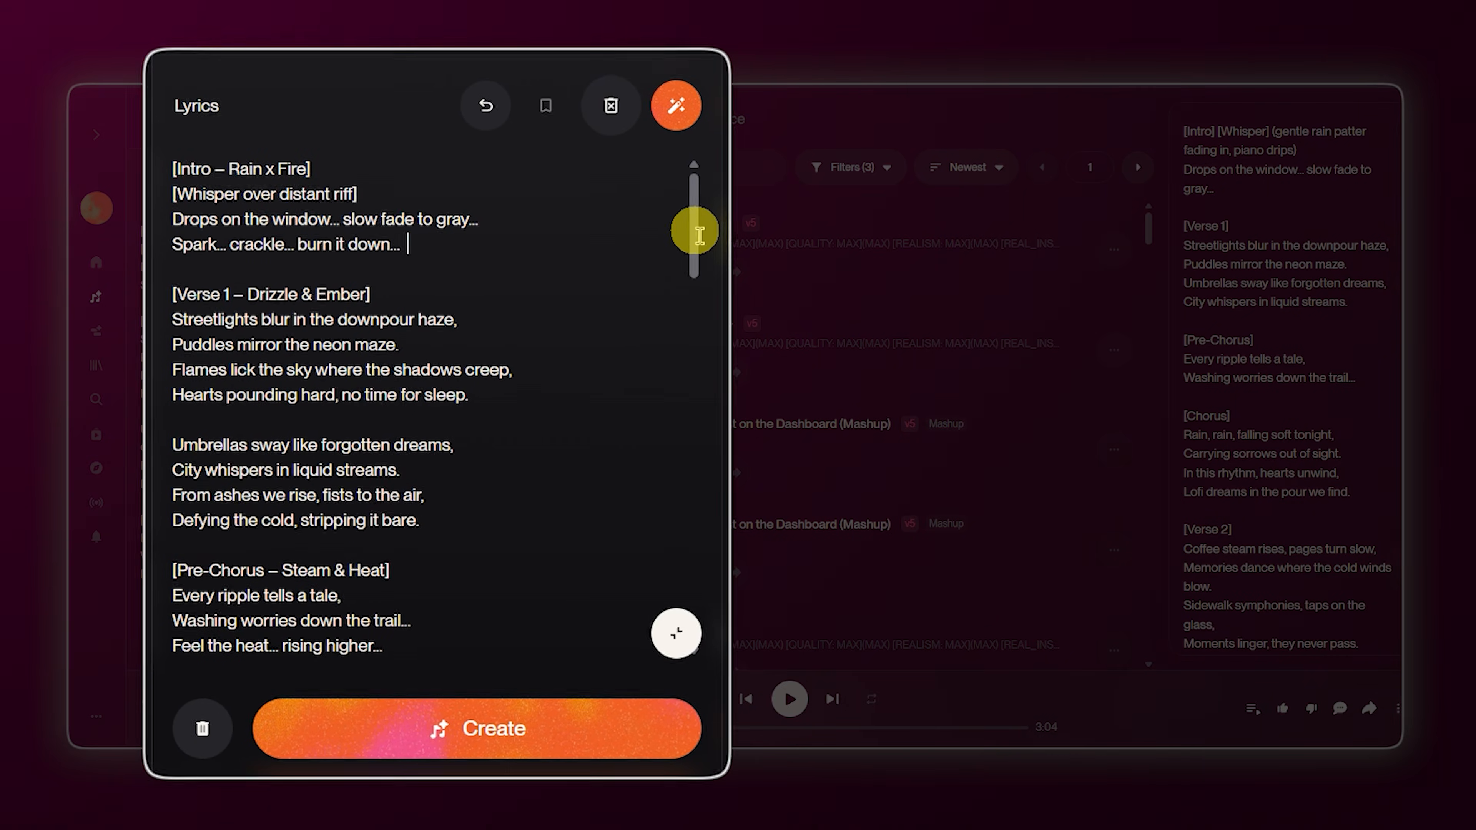
mouse_move(623, 257)
left_mouse_down()
mouse_move(624, 272)
mouse_move(705, 271)
mouse_move(692, 487)
mouse_move(511, 560)
left_mouse_up()
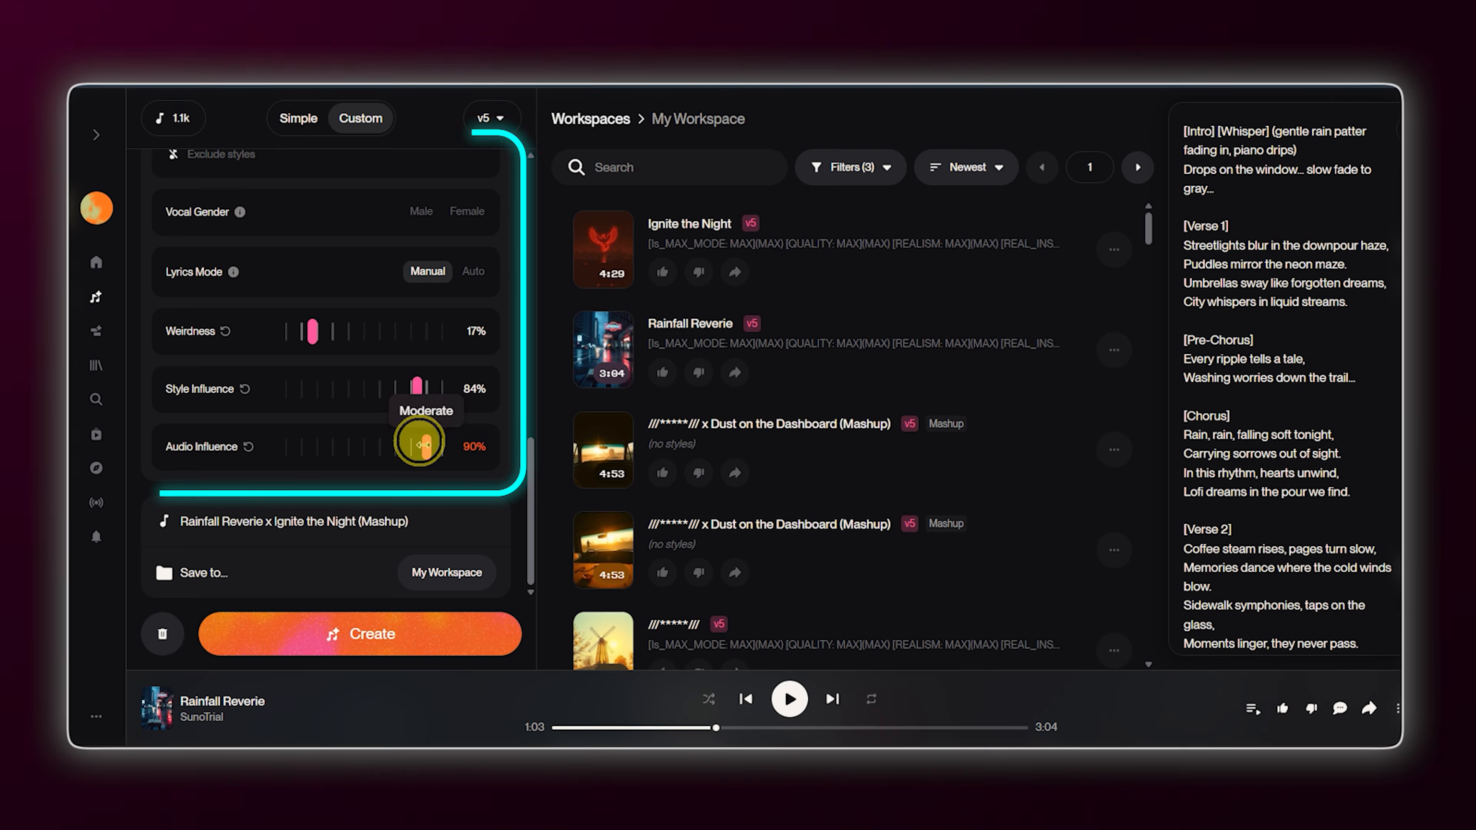
- Set Audio Influence to 83% and create the "Rainfall Reverie x Ignite the Night (Mashup)" song
left_click_drag(419, 440, 416, 447)
triple_click(329, 519)
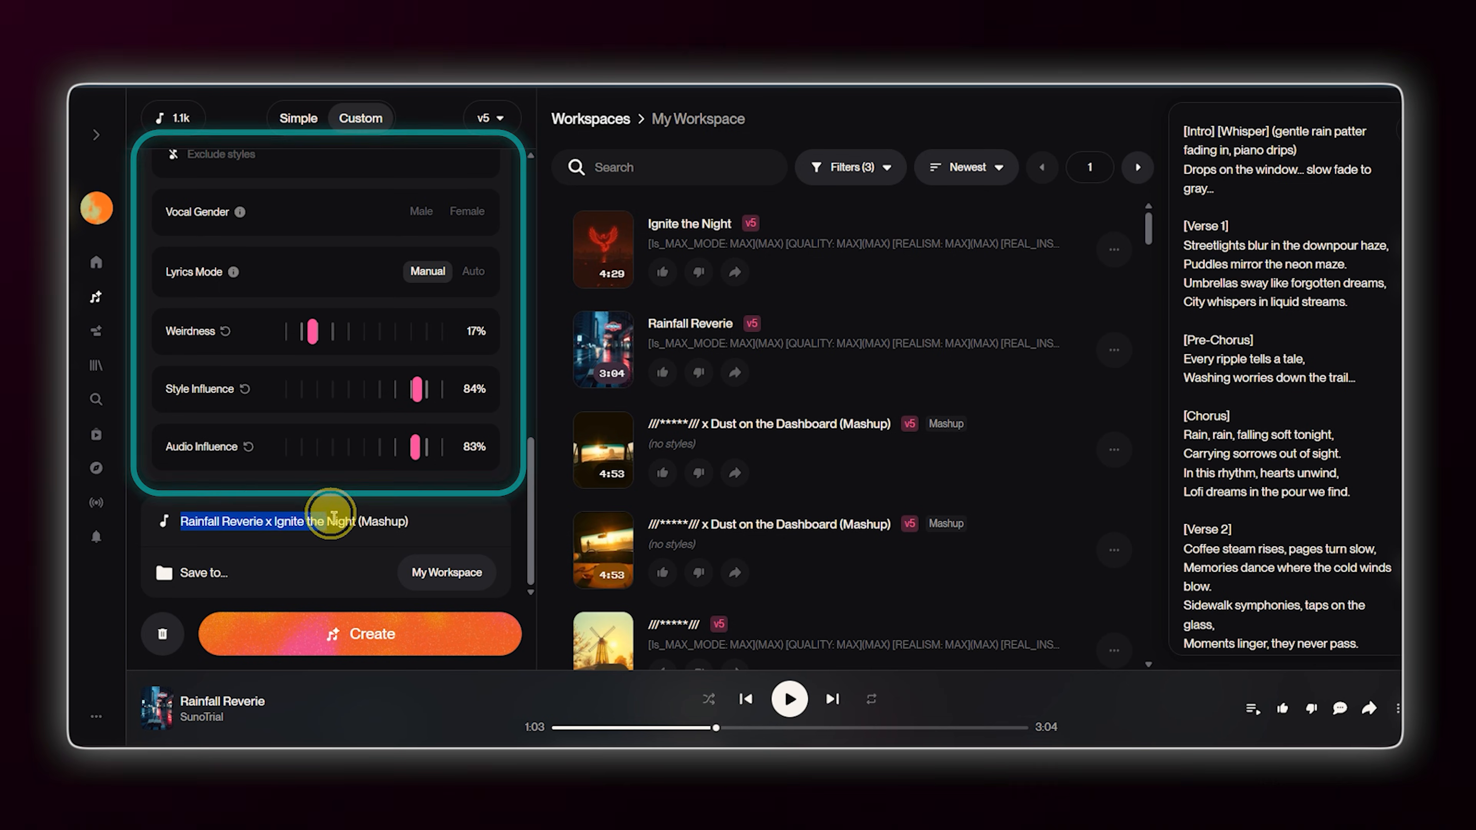
left_click(445, 630)
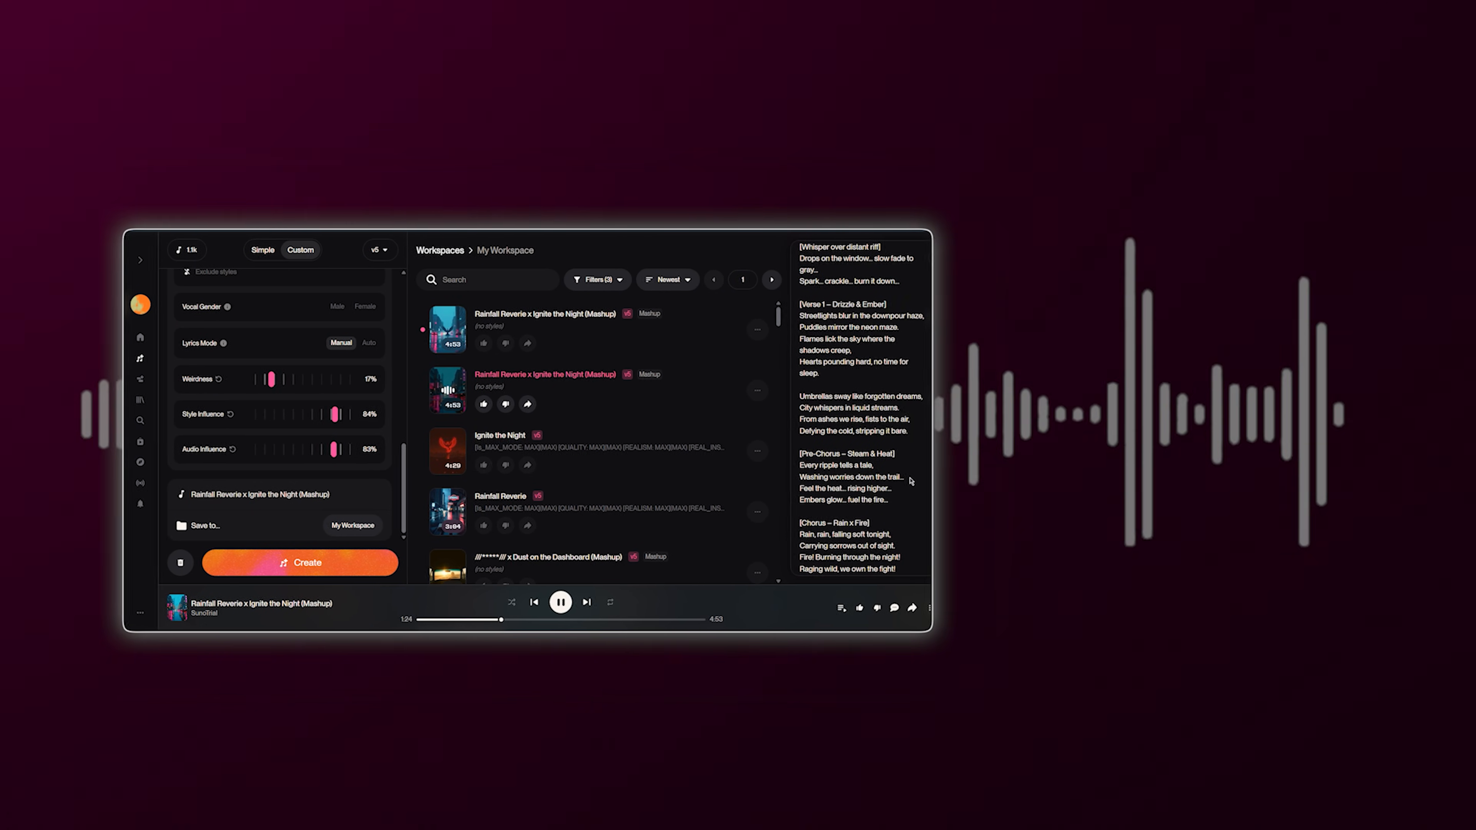
- Follow the lyrics of the playing "Rainfall Reverie x Ignite the Night (Mashup)" from the first verse through the chorus
left_click(910, 490)
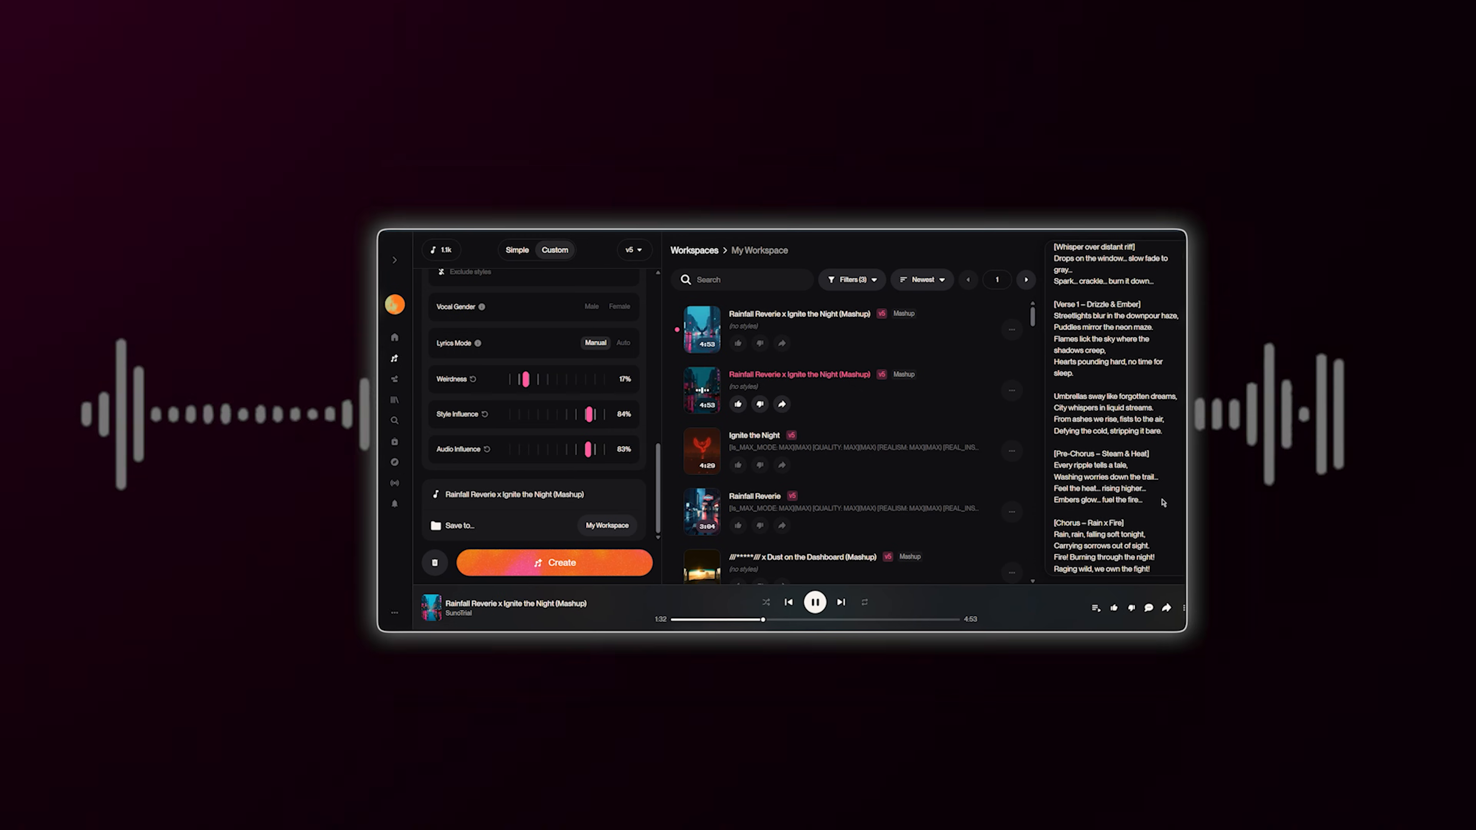
left_click(1144, 500)
left_click(1146, 530)
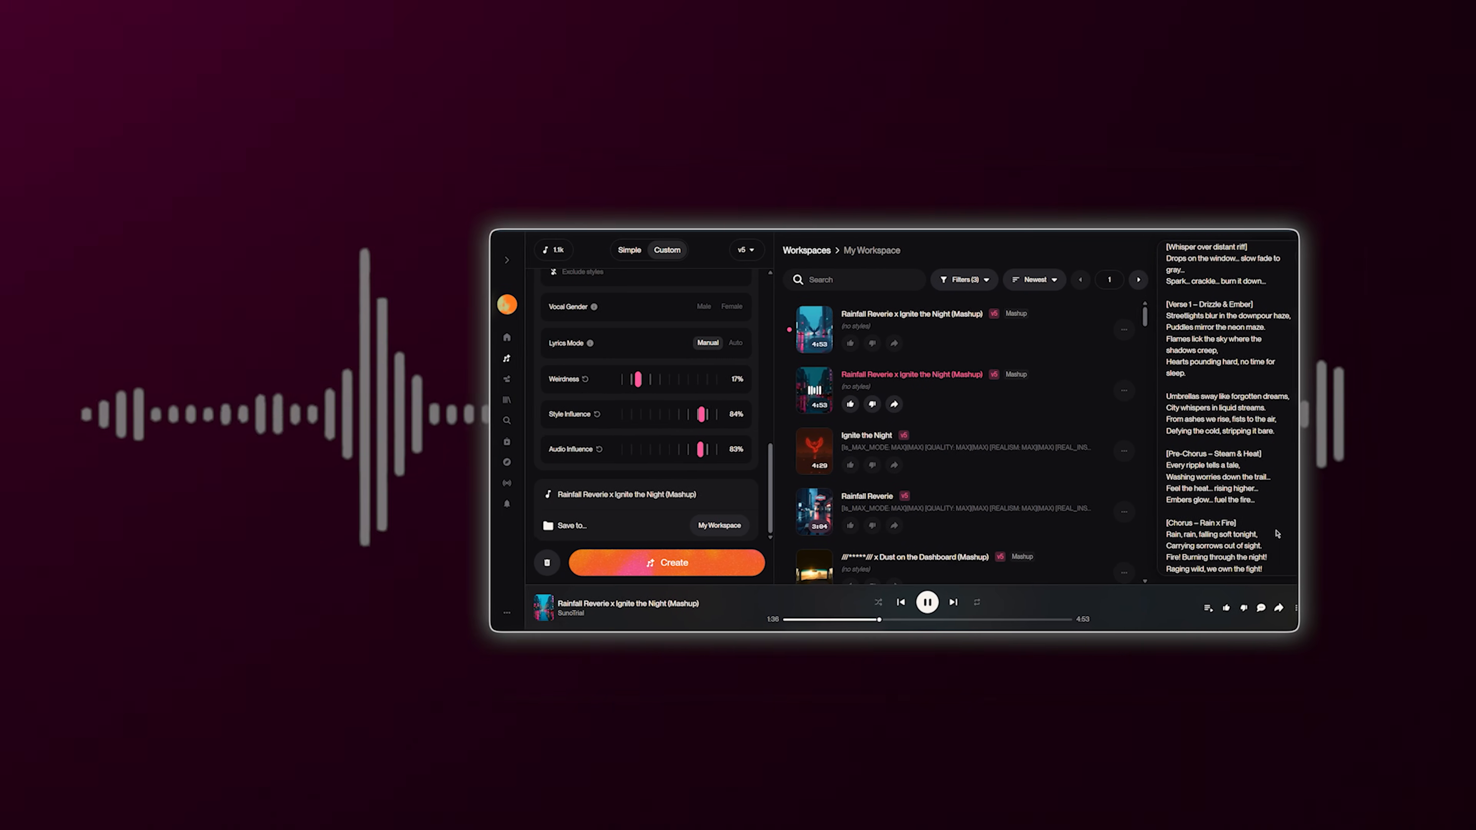
left_click(1269, 551)
left_click(1305, 550)
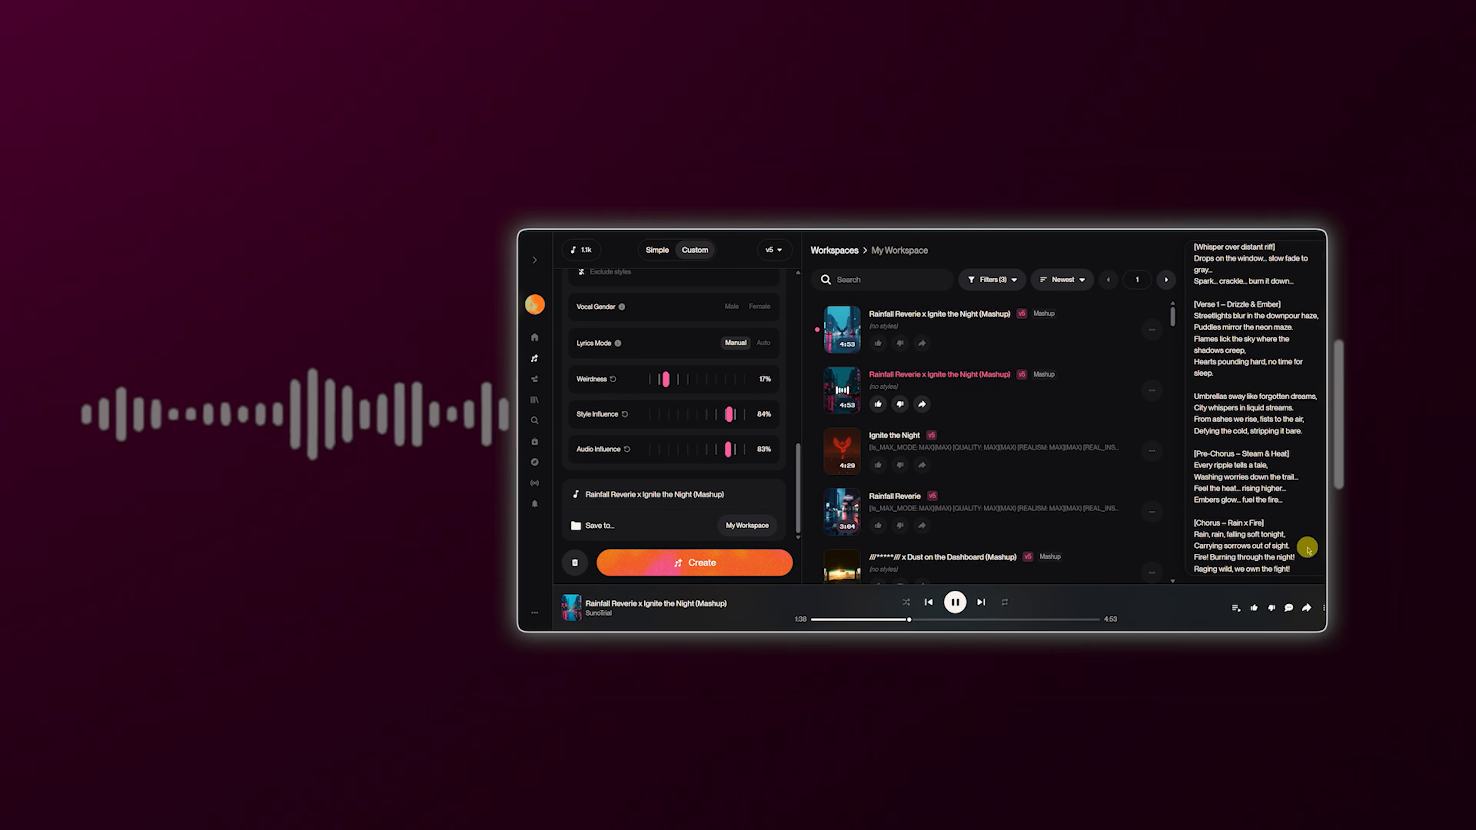
left_click(1311, 551)
scroll(1283, 550, "down", 1)
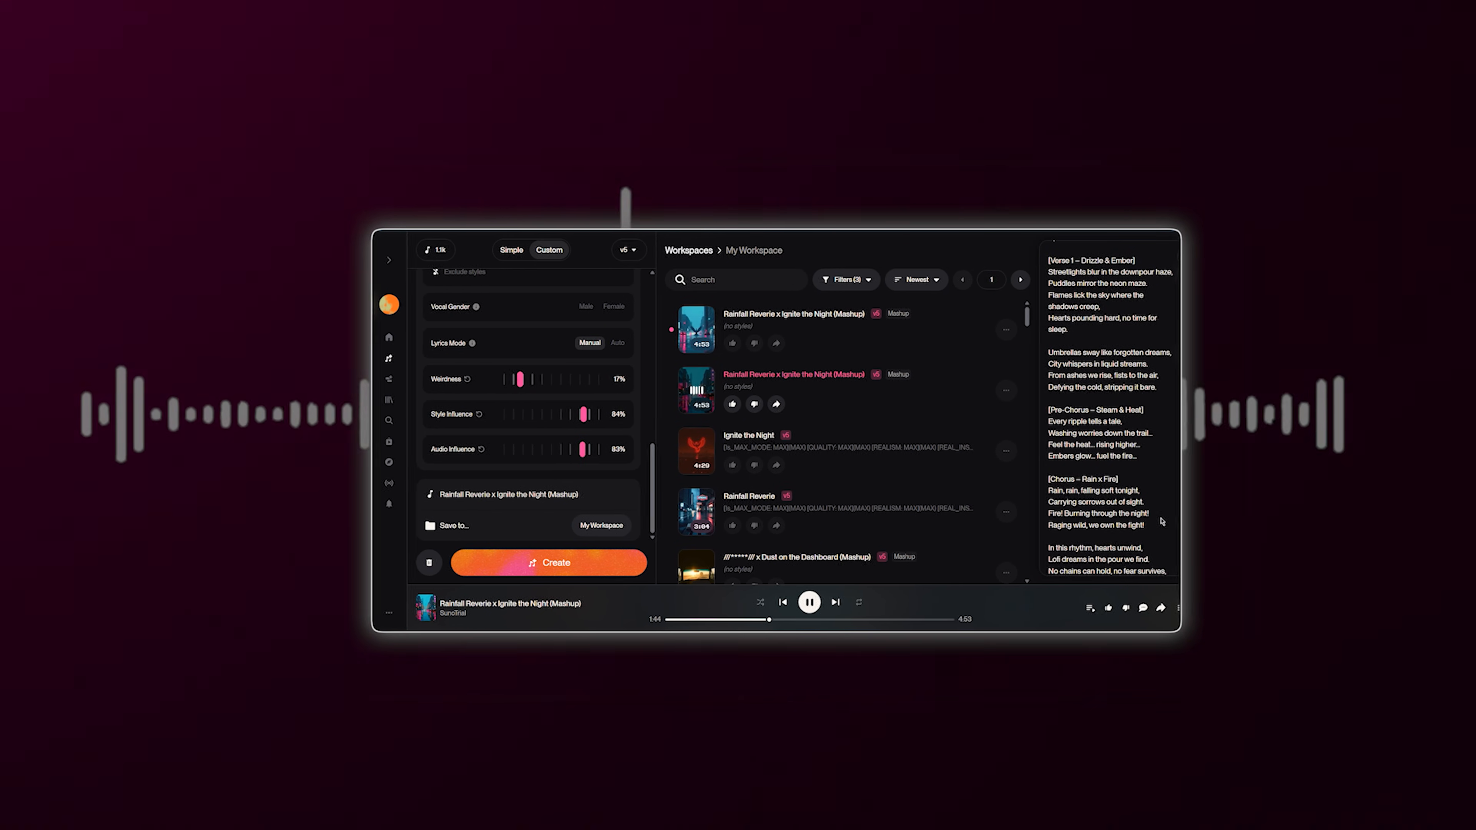
left_click(1210, 528)
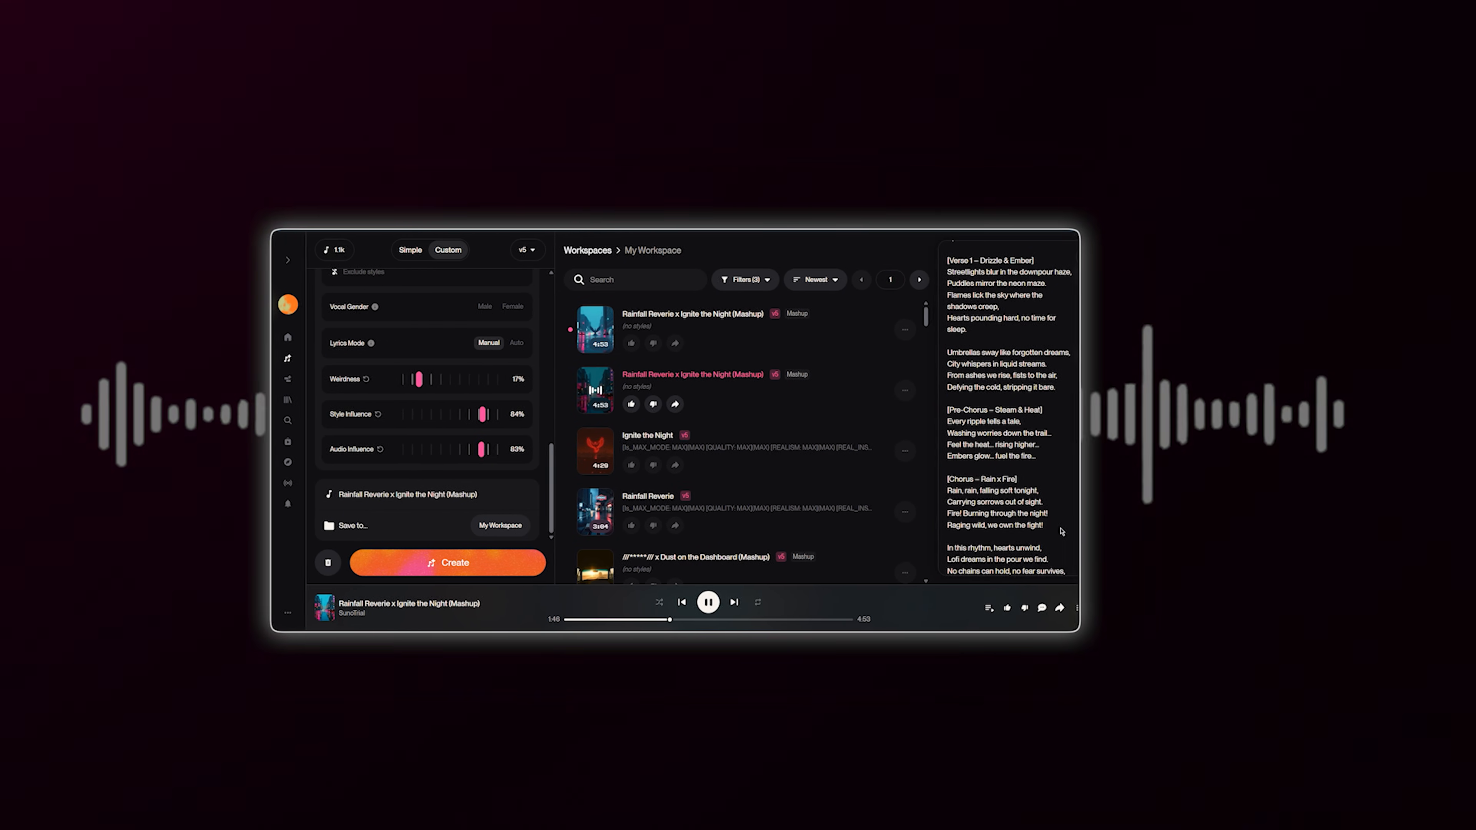
left_click(1114, 531)
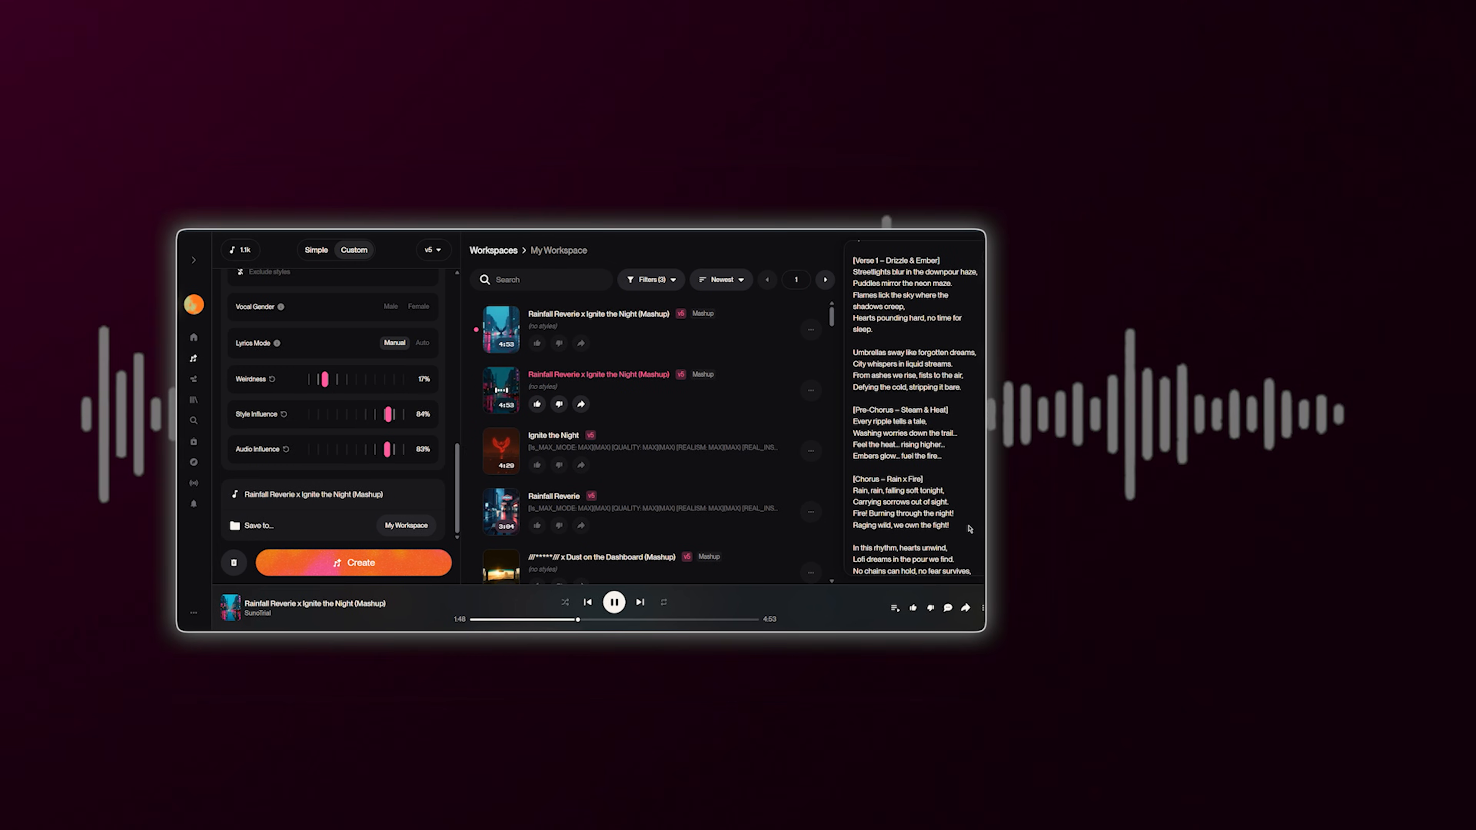
scroll(1015, 530, "down", 1)
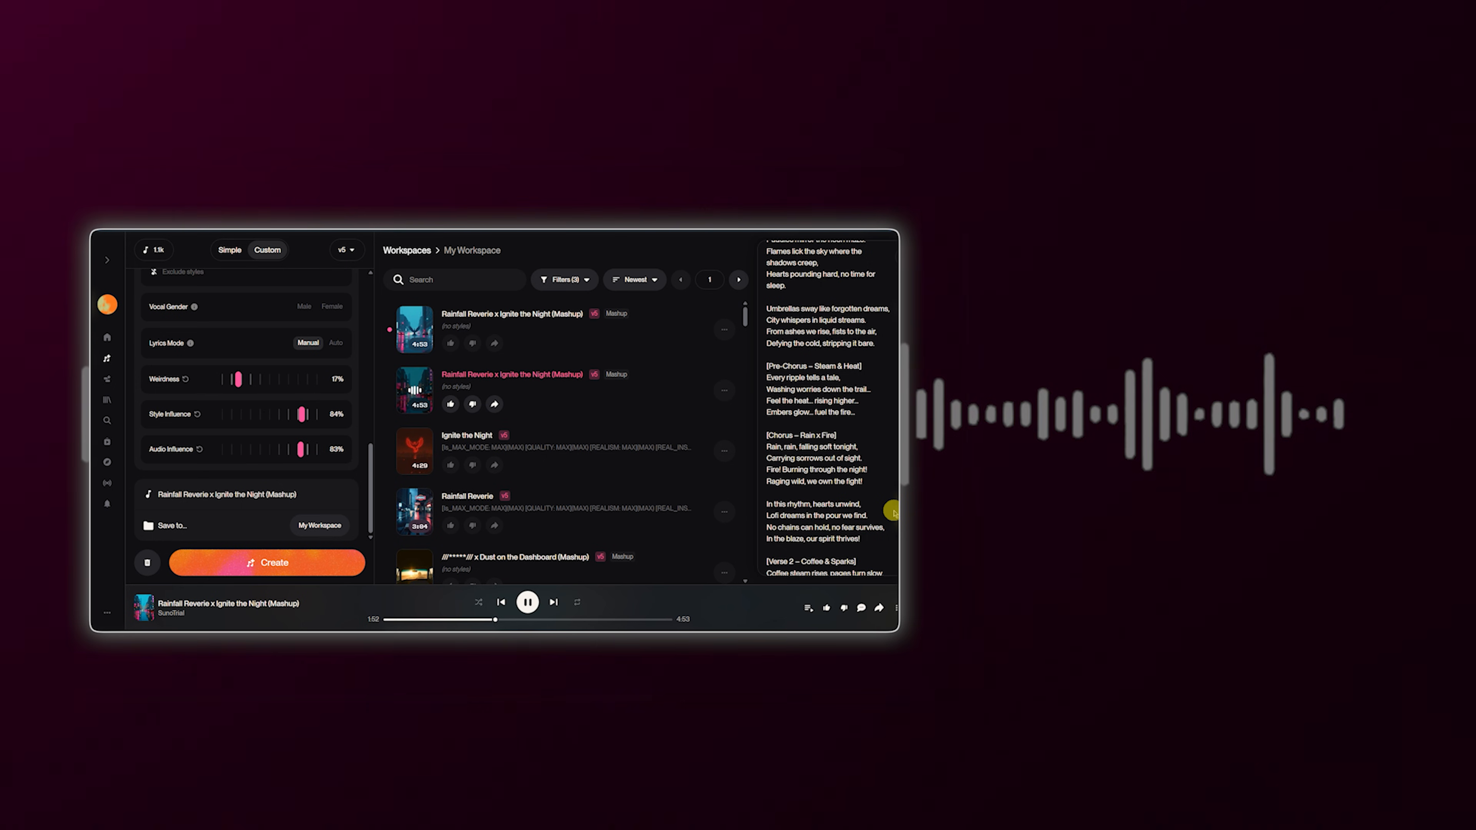
scroll(893, 512, "down", 1)
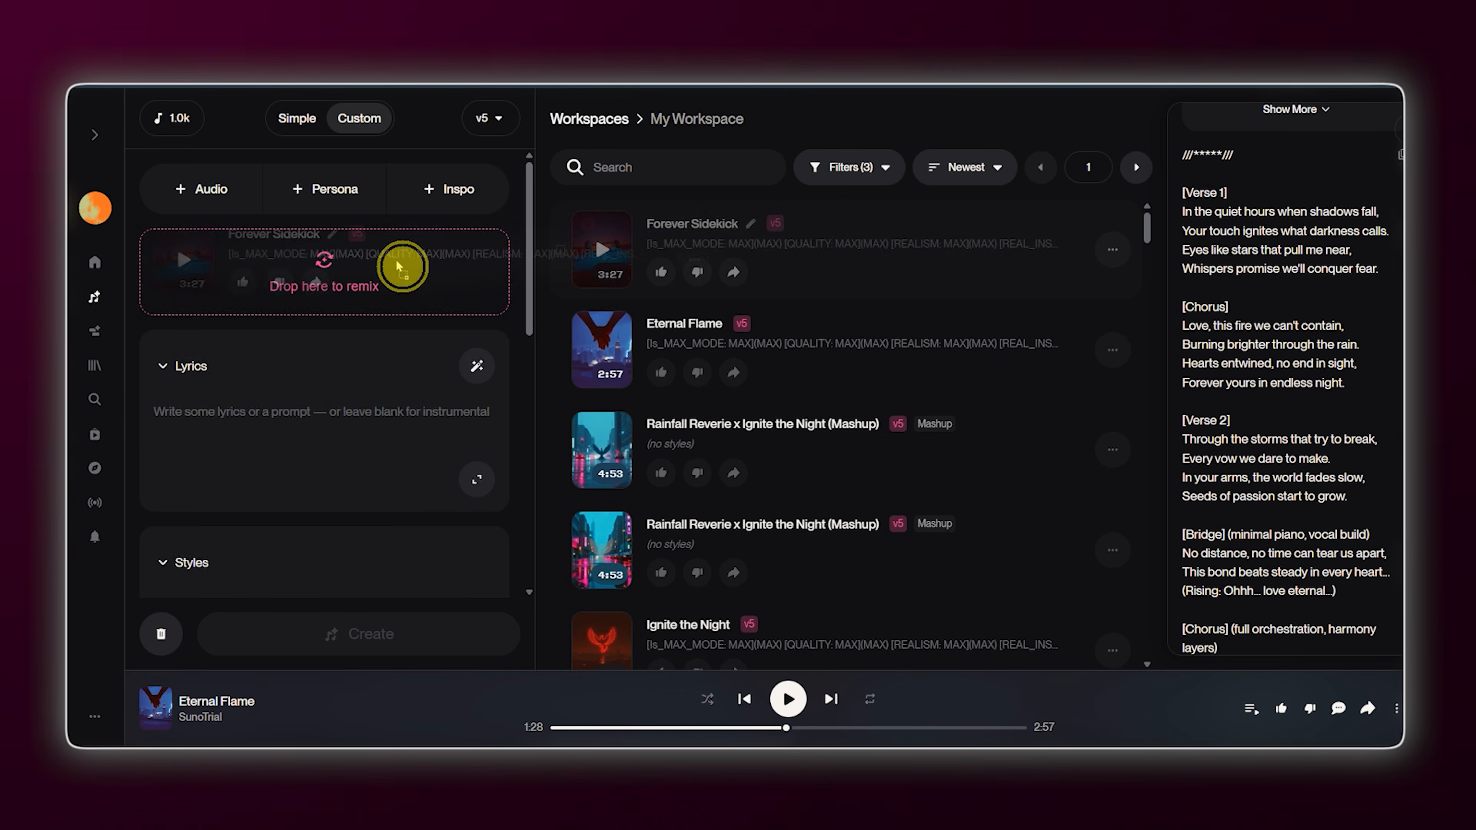
- Start a new mashup with "Forever Sidekick" as the first song and "Eternal Flame" as the second song
left_click(380, 263)
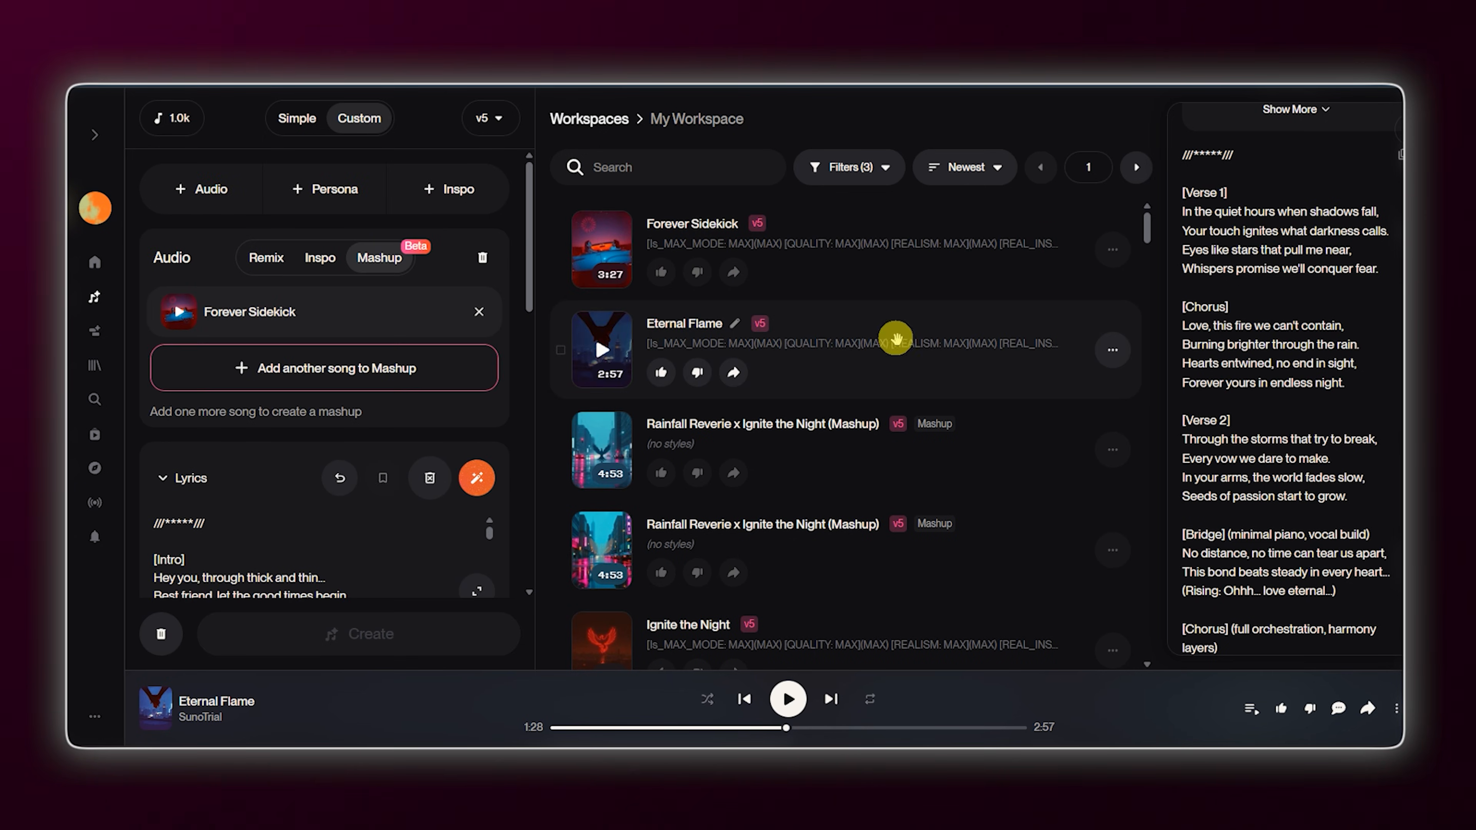
left_click_drag(382, 364, 384, 367)
left_click(687, 518)
- Set the style to "Japanese traditional music" and create the "Forever Sidekick x Eternal Flame (Mashup)" song
left_click(204, 489)
type("Japanese traditional")
type("music")
scroll(422, 554, "down", 9)
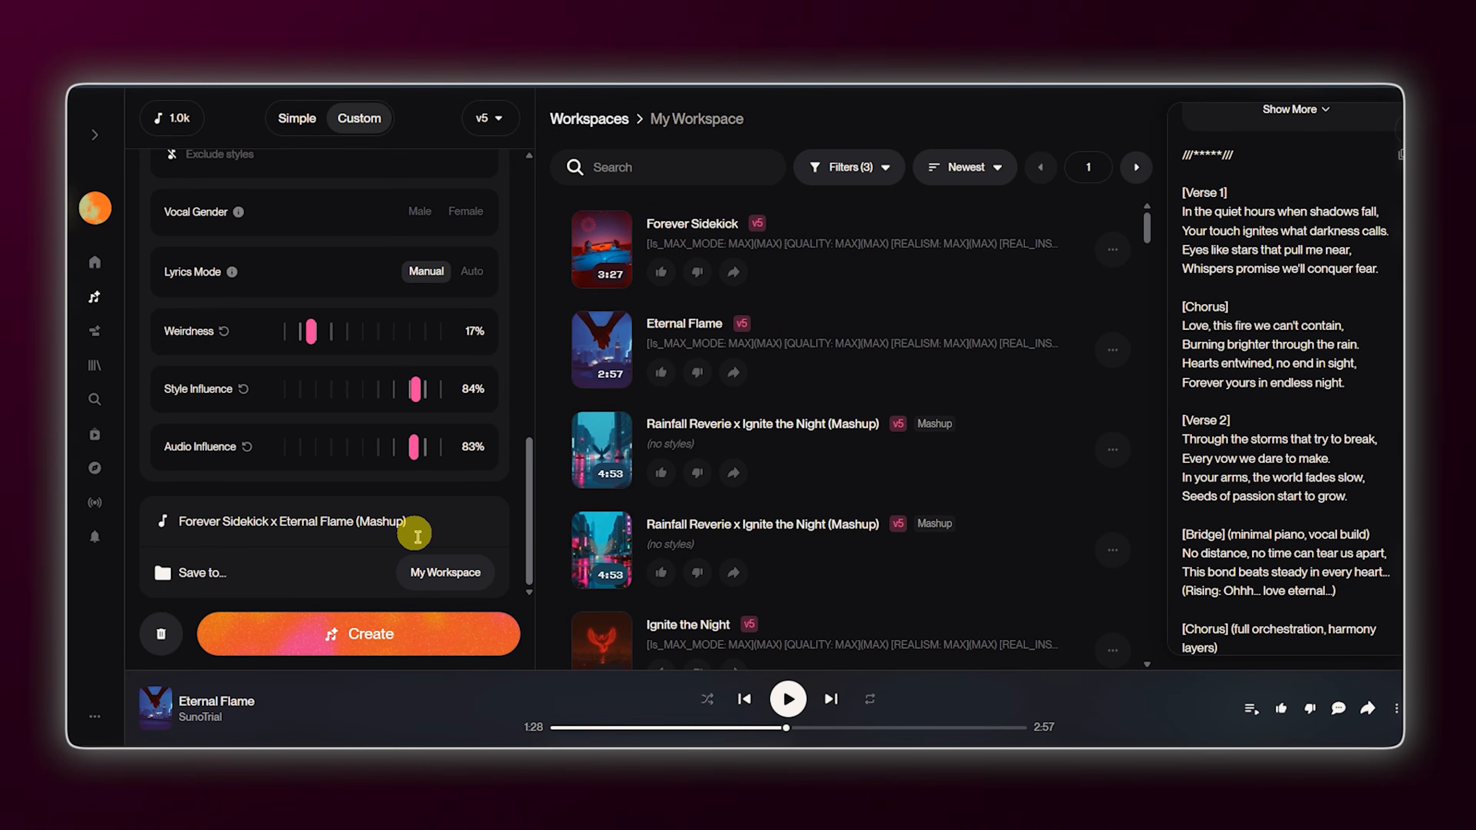
left_click(391, 636)
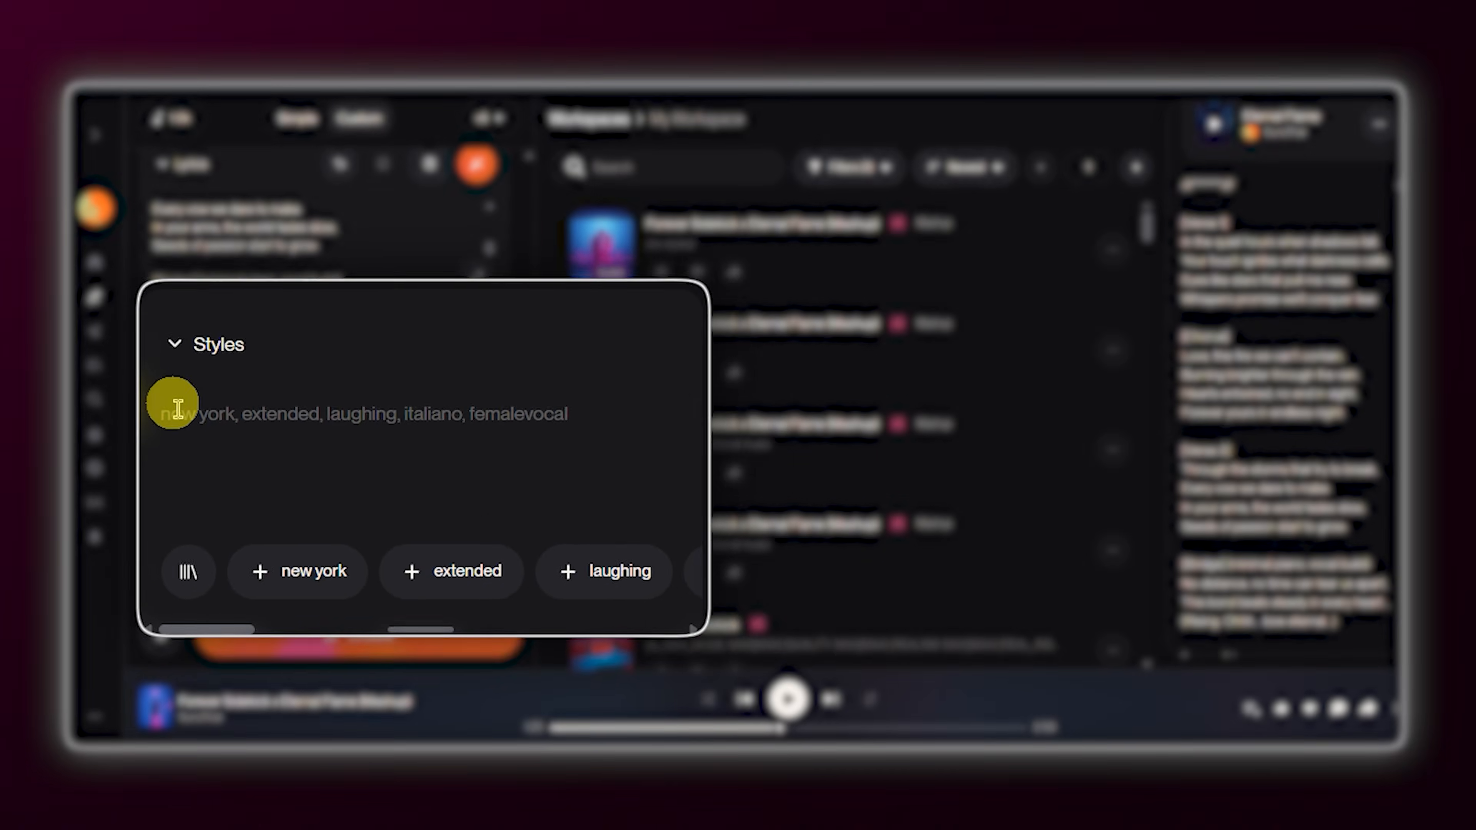
- Set the mashup's style to "Chinese style, pipa, erhu, guzheng, yangqin, dizi" and create another "Forever Sidekick x Eternal Flame (Mashup)" version
left_click(192, 384)
type("Chinese style, pipa, erhu, guzheng, yangqin")
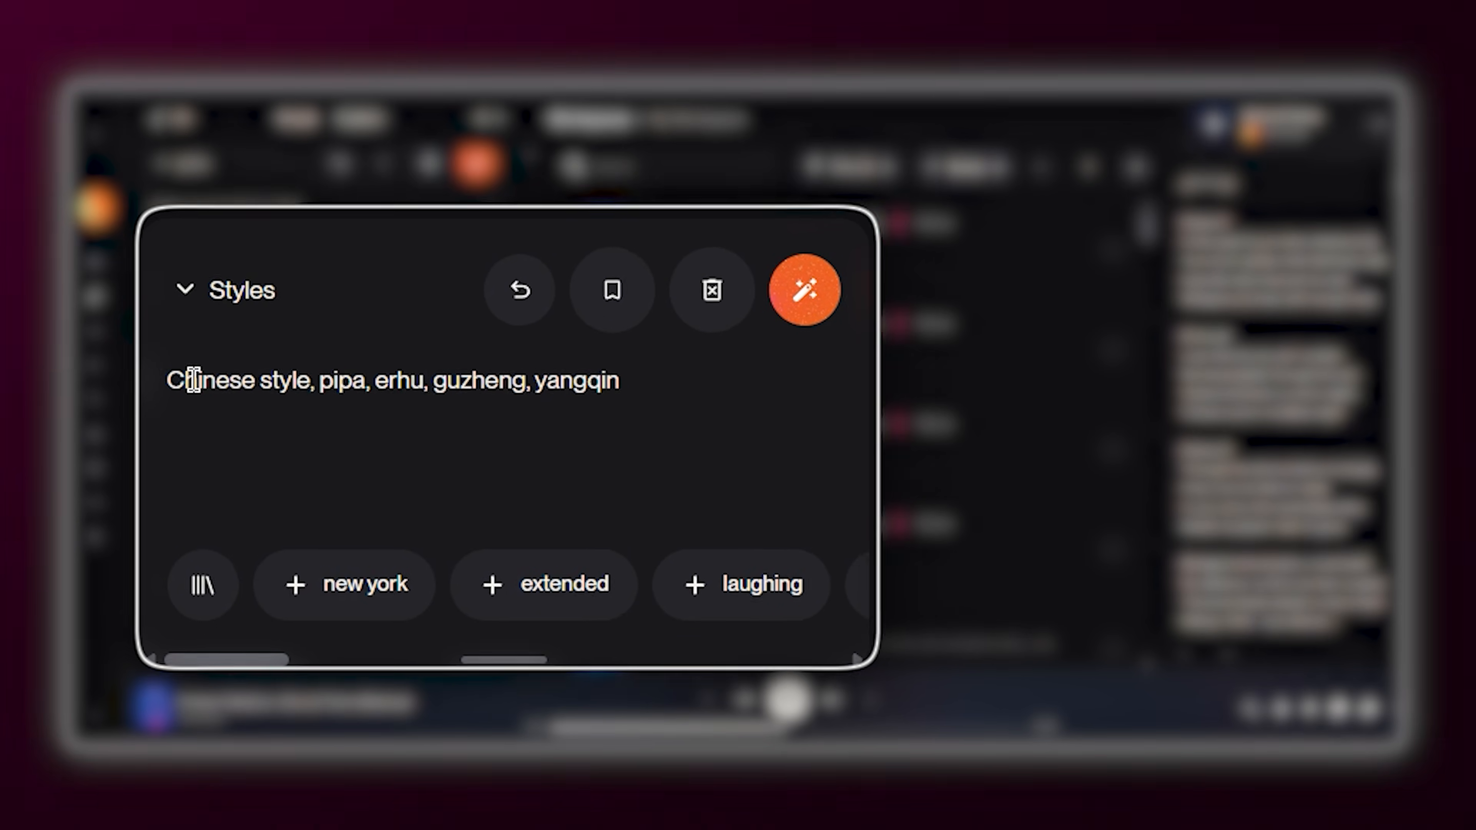
type(", dizi")
scroll(267, 489, "down", 5)
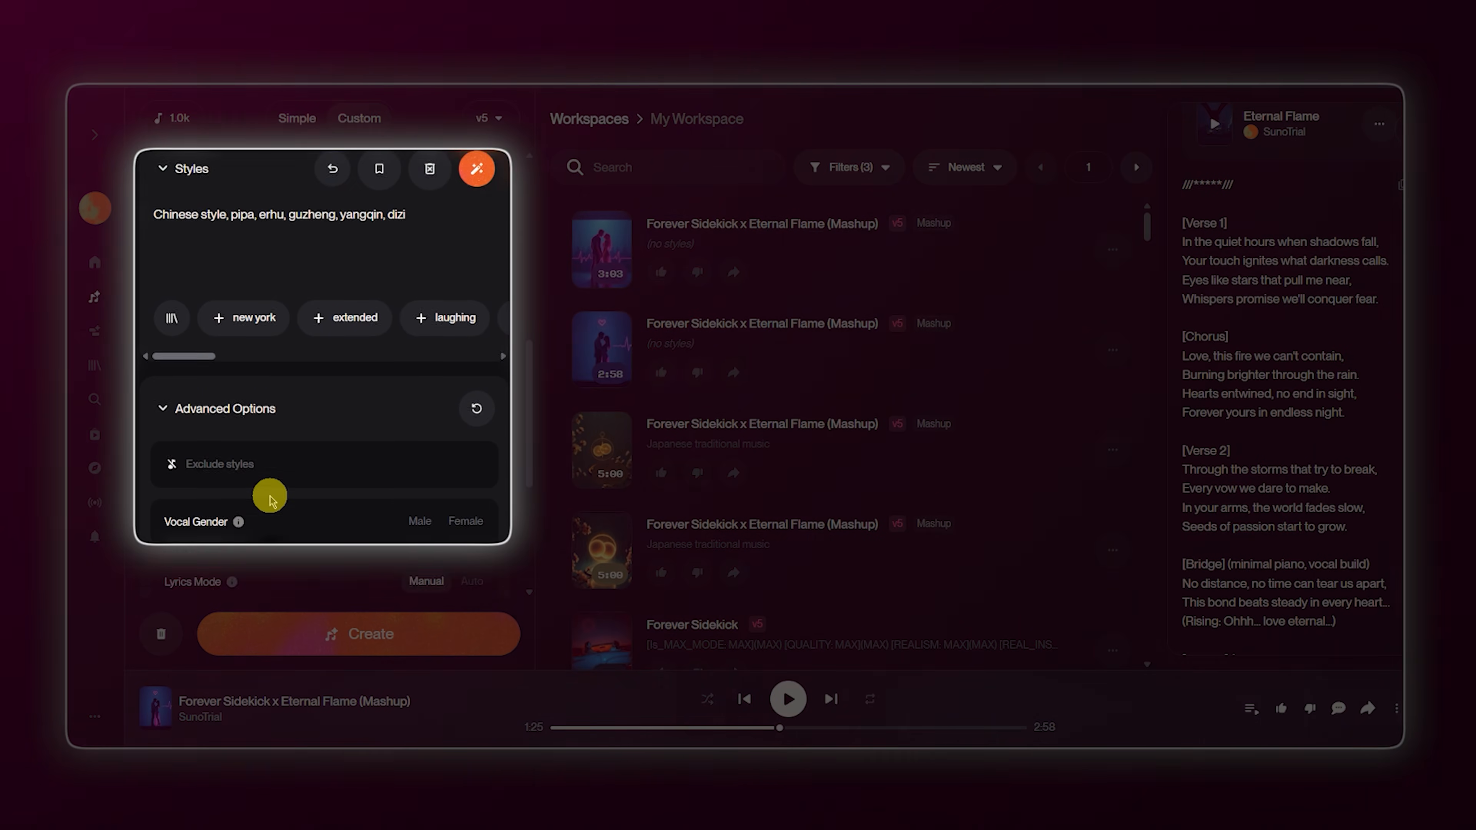
scroll(268, 500, "down", 1)
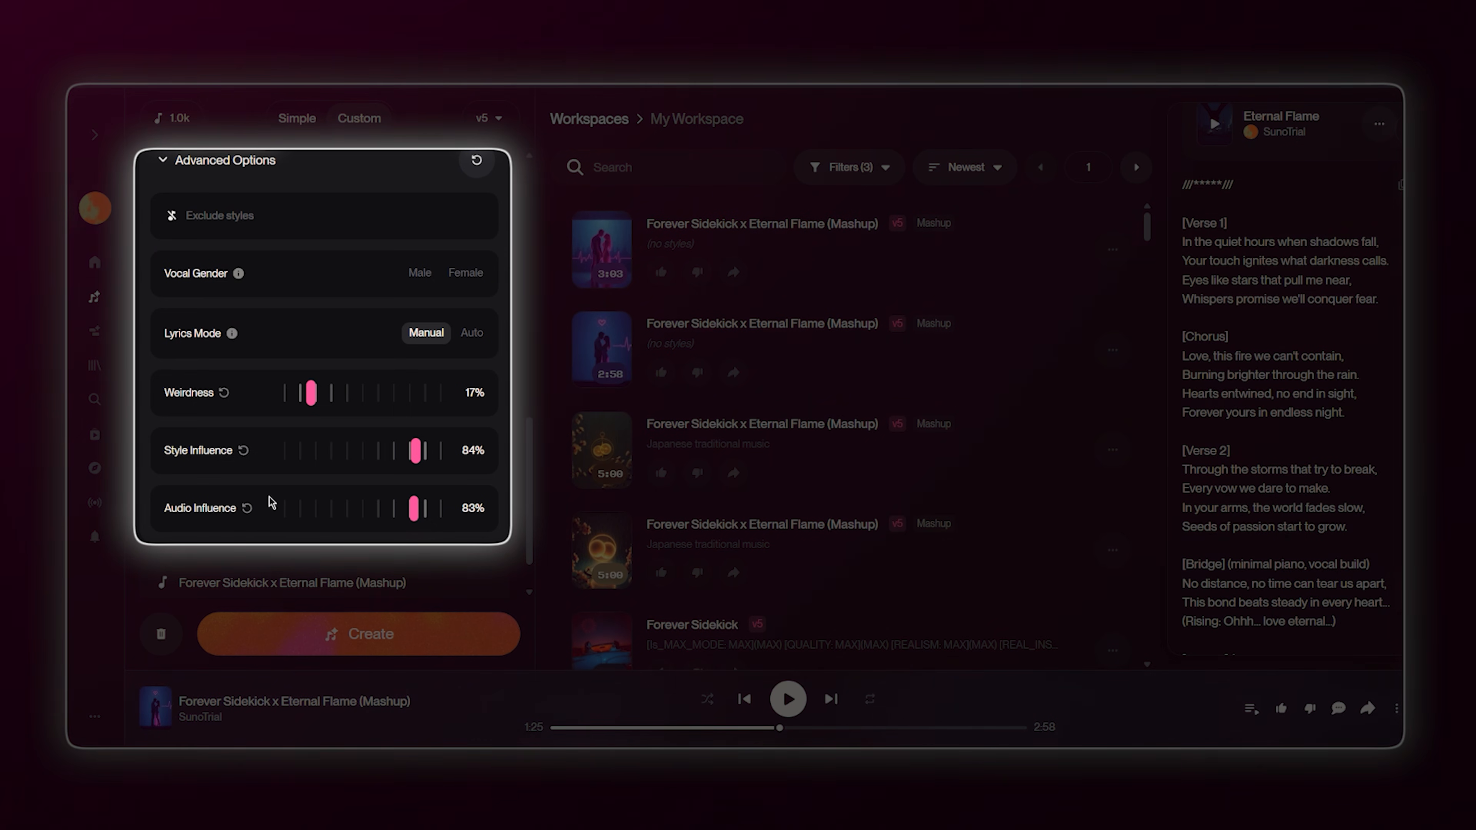
left_click(385, 634)
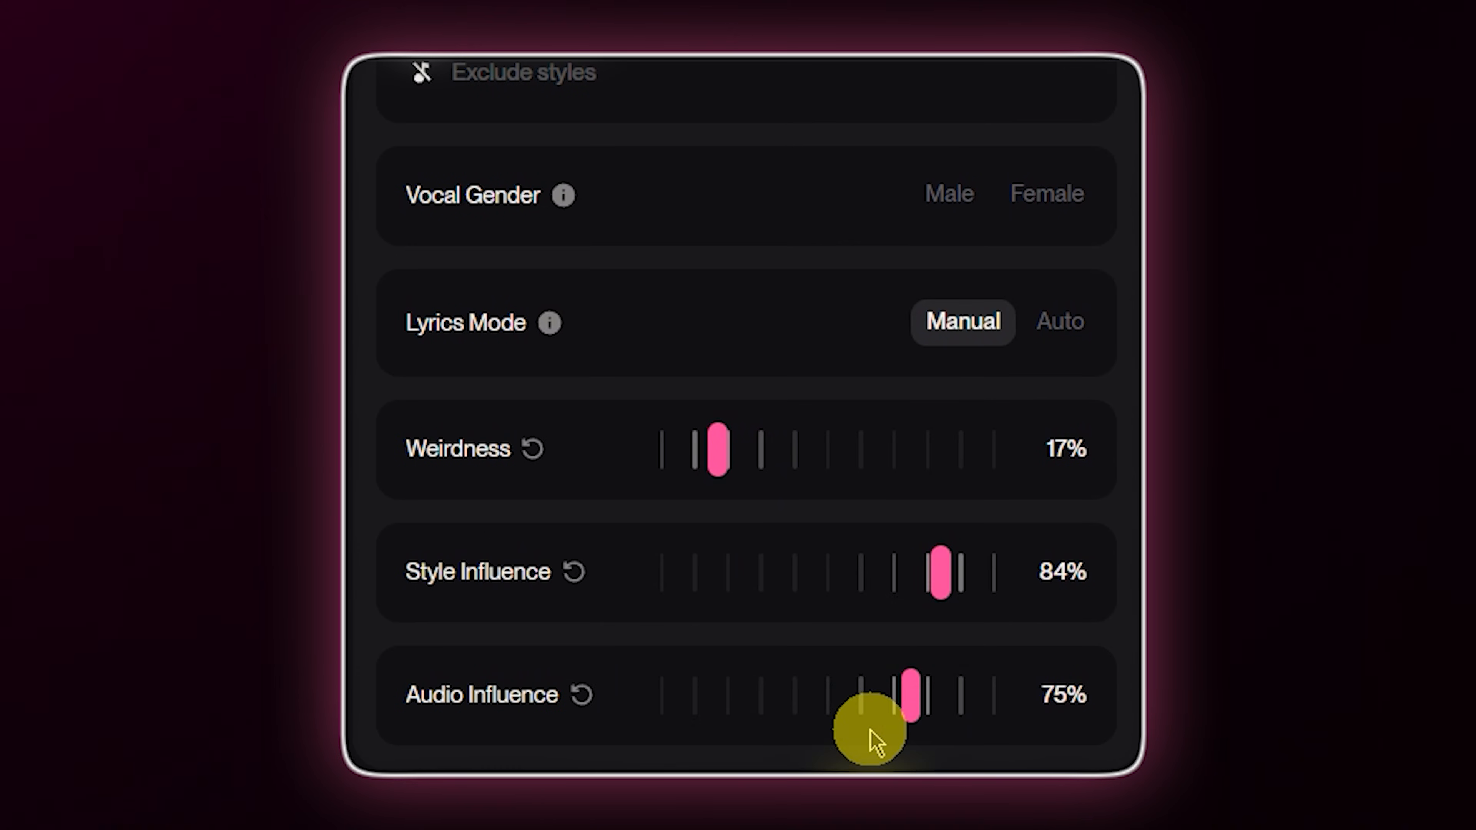
- Raise the Audio Influence to 83% in the song's advanced options
left_click_drag(869, 733, 929, 692)
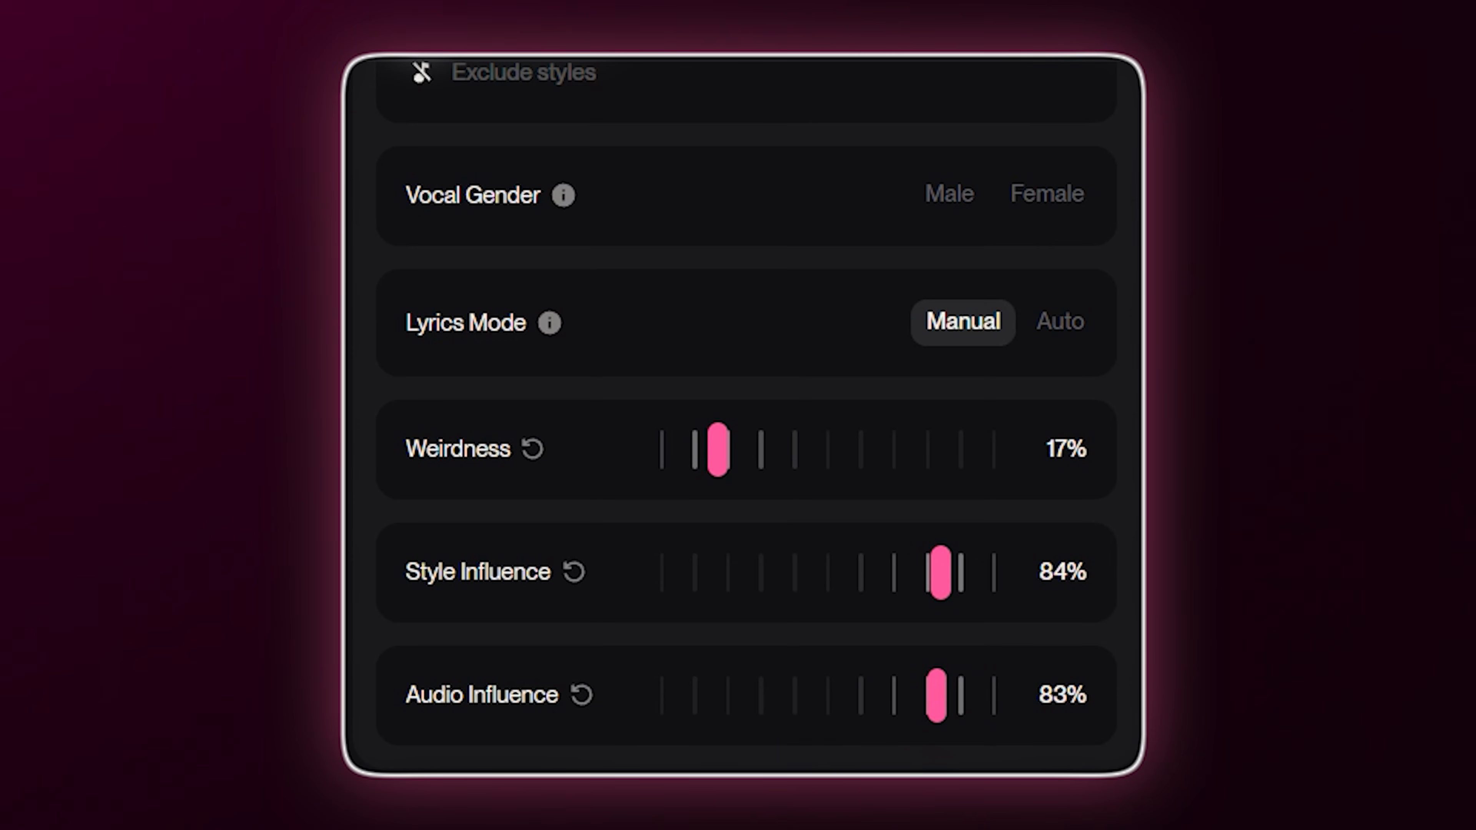